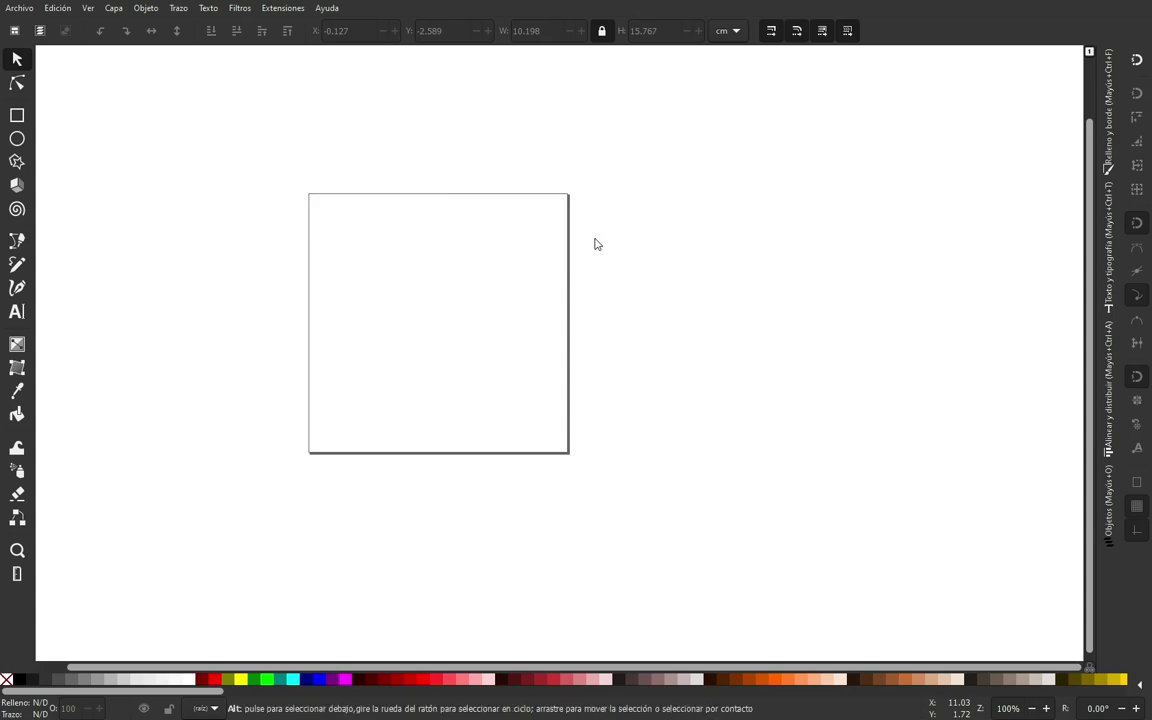
# Switch to the File Explorer window showing the Urbano stickers folder
pyautogui.hotkey('alt', 'Tab')
pyautogui.hotkey('alt', 'Tab')
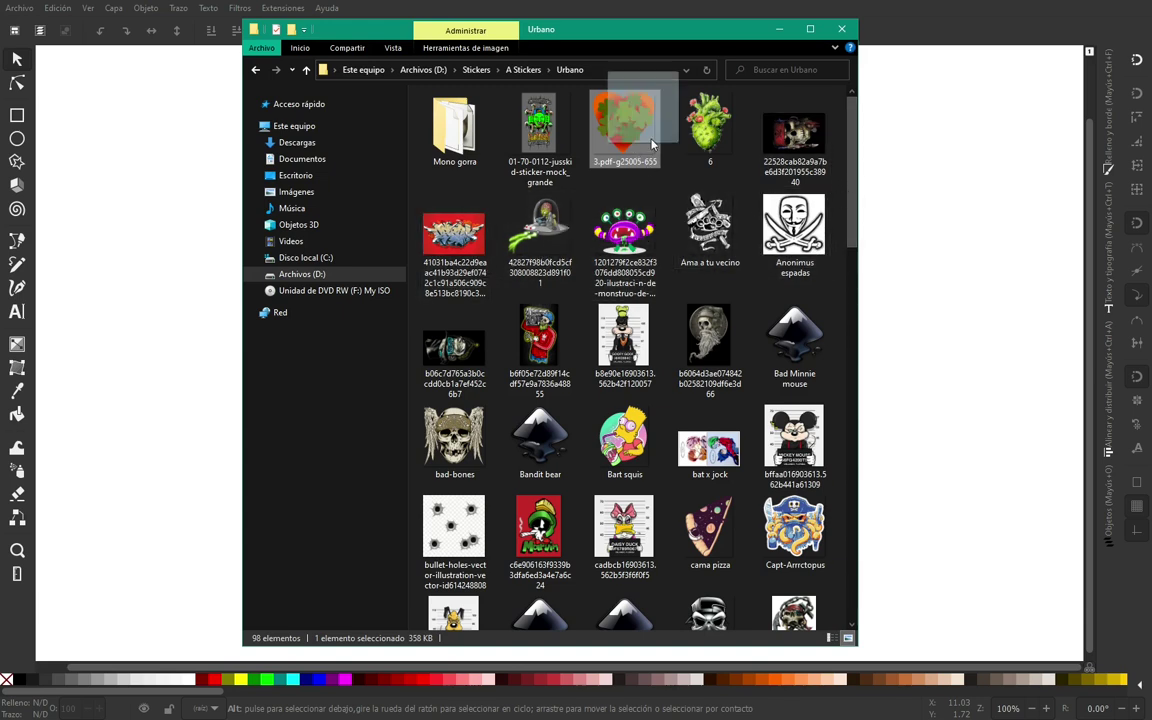
# Drop the heart-and-clover picture onto the Inkscape page and bring up Trace Bitmap for it
pyautogui.moveTo(624, 128)
pyautogui.mouseDown()
pyautogui.moveTo(940, 320)
pyautogui.moveTo(399, 308)
pyautogui.moveTo(411, 307)
pyautogui.mouseUp()
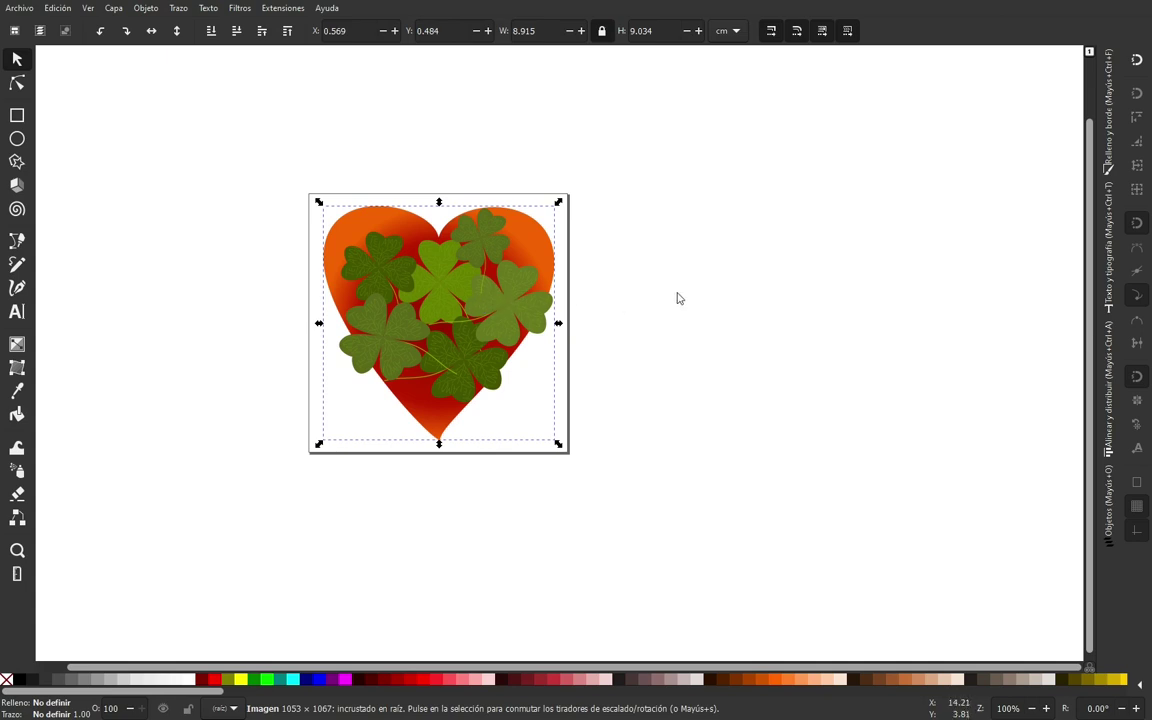
pyautogui.press('shift')
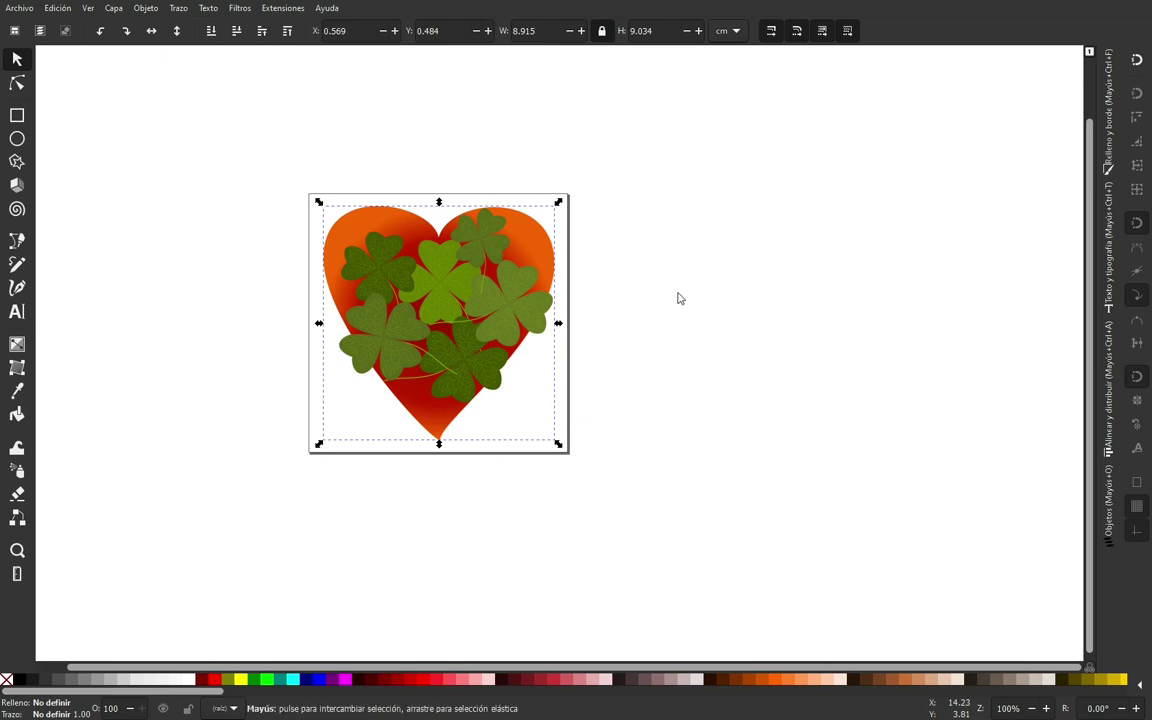
pyautogui.press('alt')
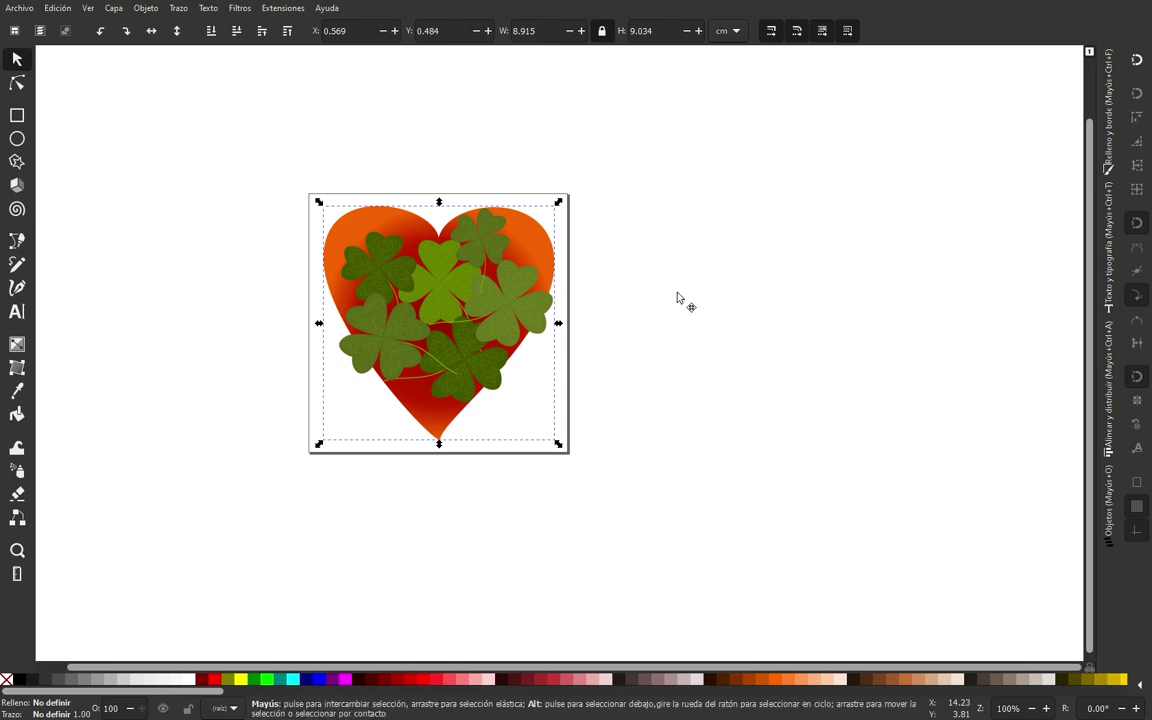
pyautogui.hotkey('shift', 'alt', 'b')
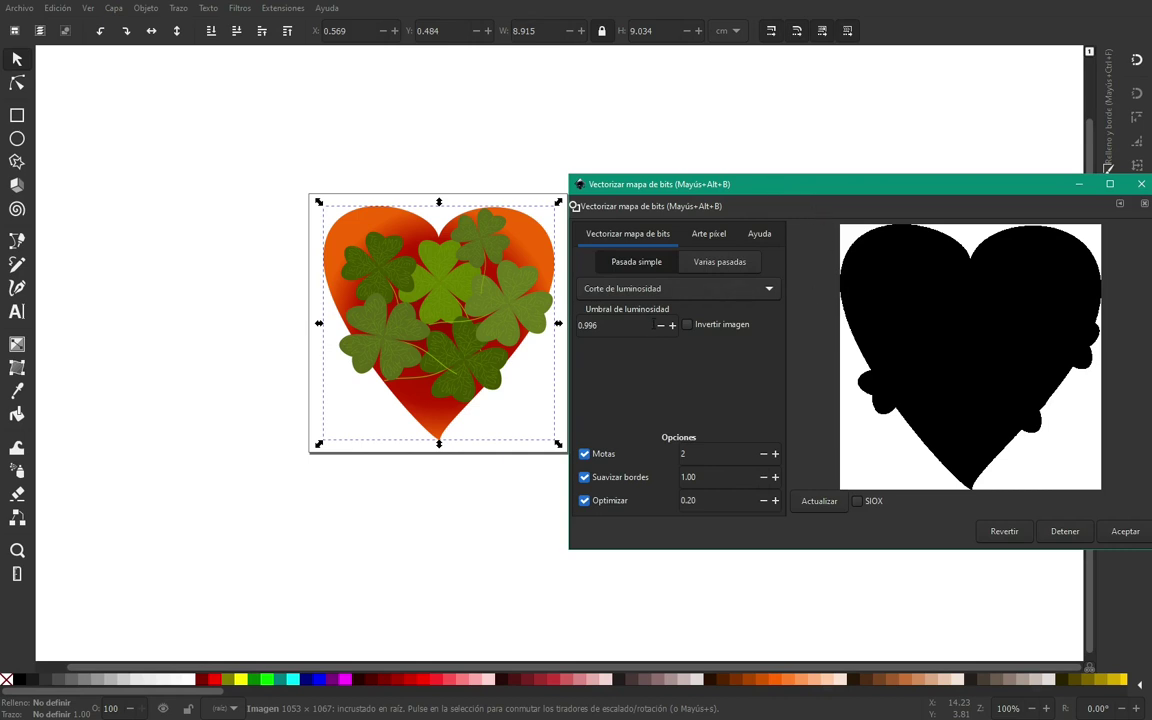
# Preview the trace at several brightness thresholds, settling on 0.336
pyautogui.click(659, 330)
pyautogui.doubleClick(659, 330)
pyautogui.click(819, 502)
pyautogui.write('0.236')
pyautogui.click(819, 502)
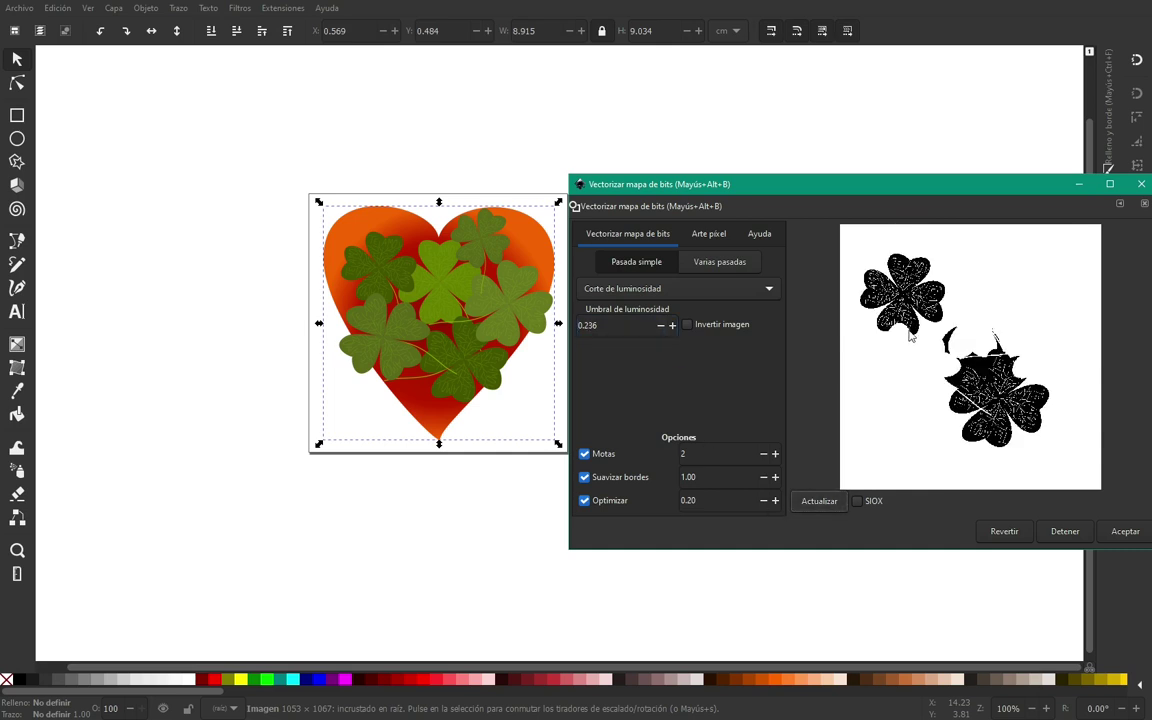
pyautogui.click(671, 327)
pyautogui.click(672, 327)
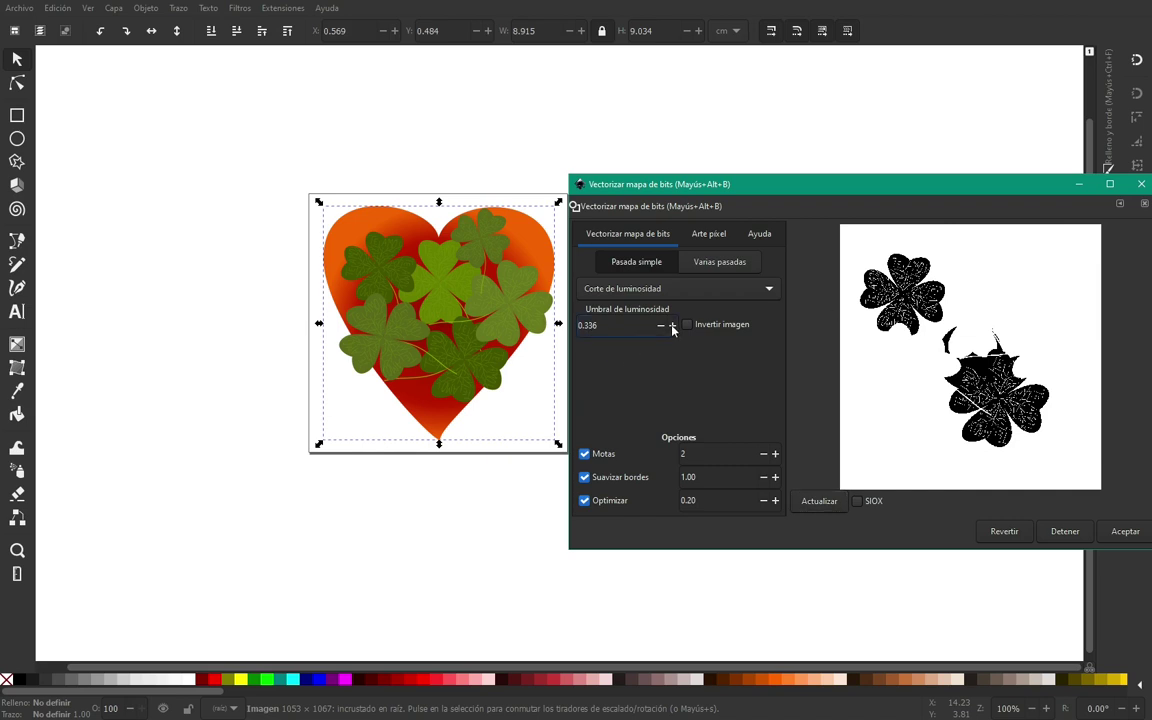
pyautogui.click(817, 506)
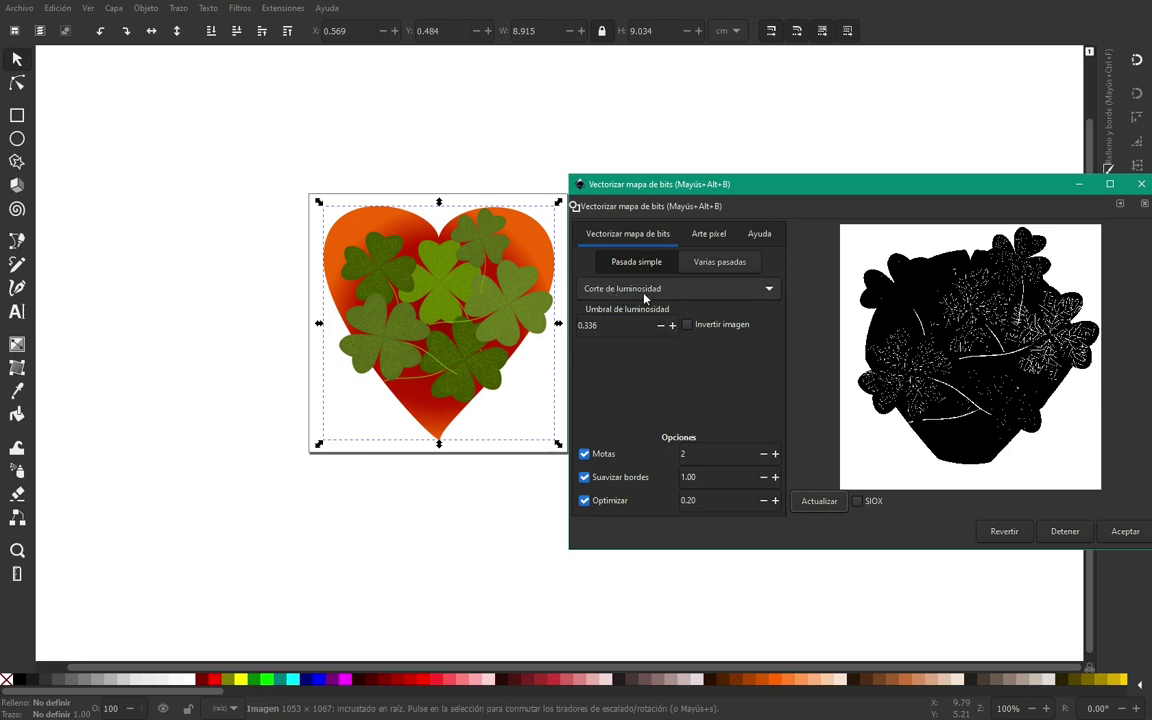
pyautogui.click(767, 292)
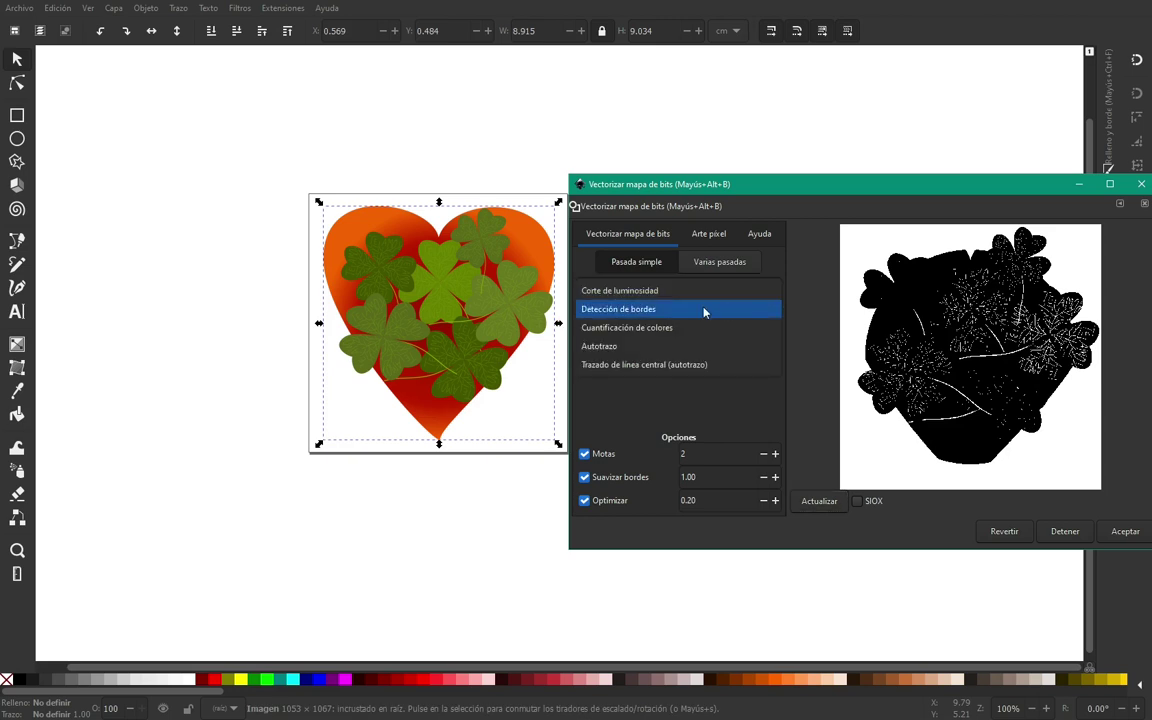
# Preview the heart trace in Edge detection, Color quantization and Autotrace modes
pyautogui.click(615, 309)
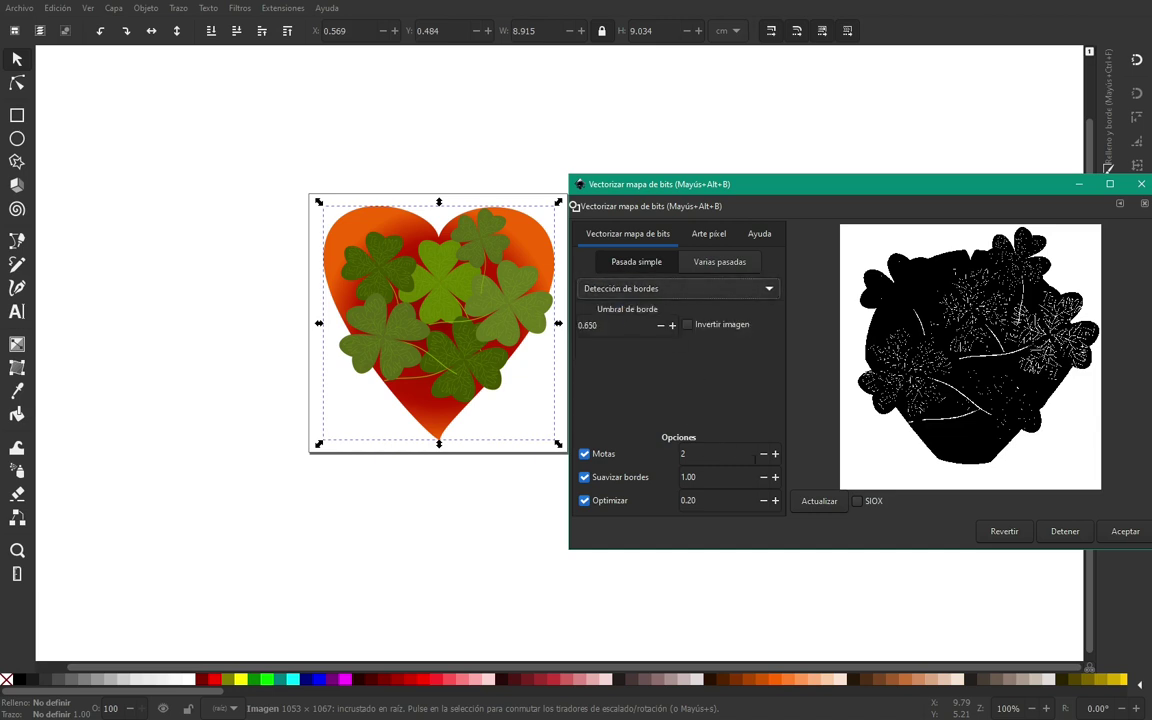
pyautogui.click(820, 505)
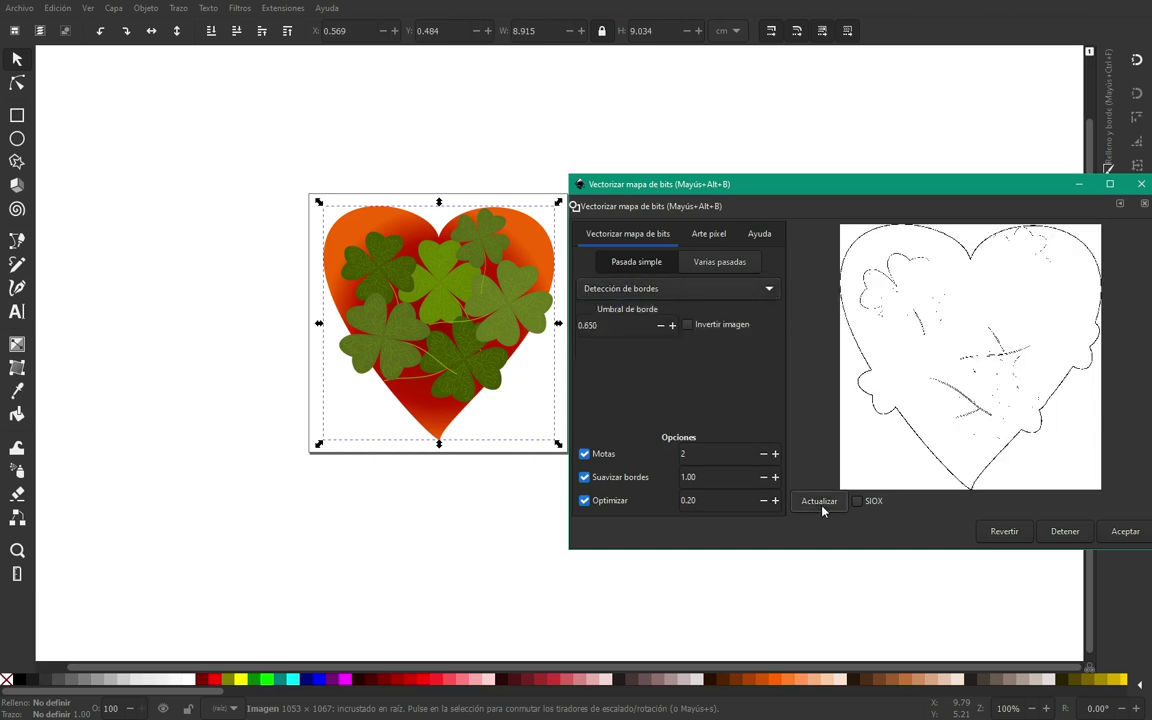
pyautogui.click(769, 293)
pyautogui.click(668, 312)
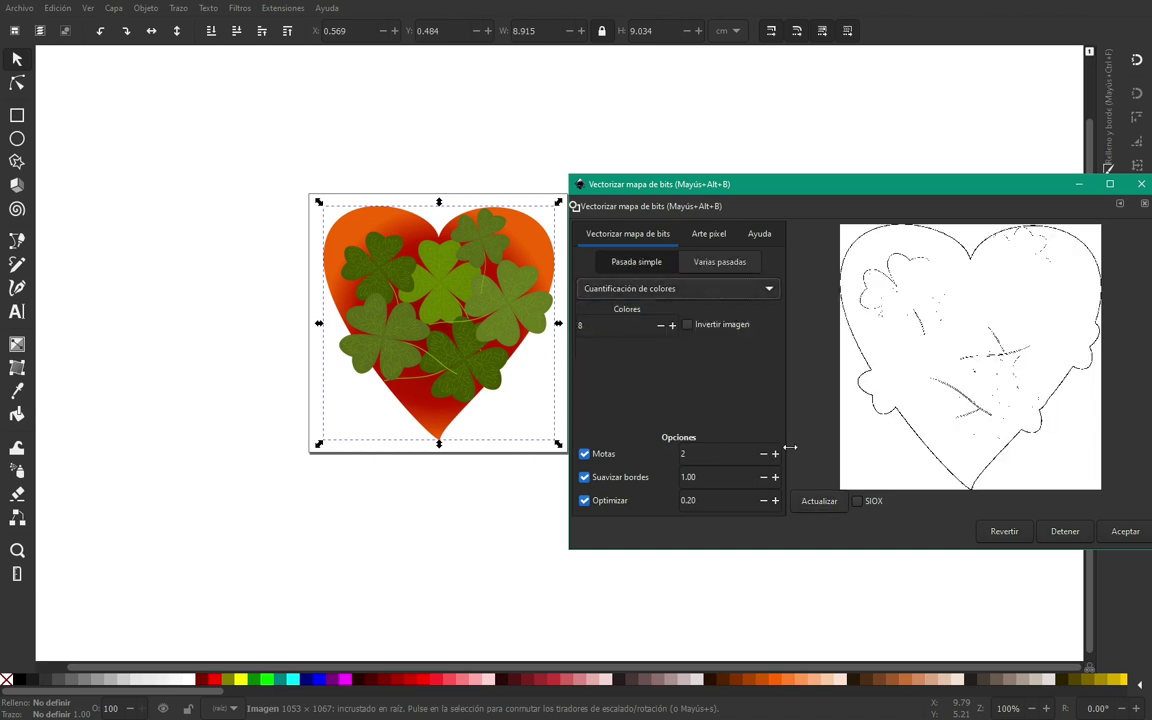
pyautogui.click(822, 502)
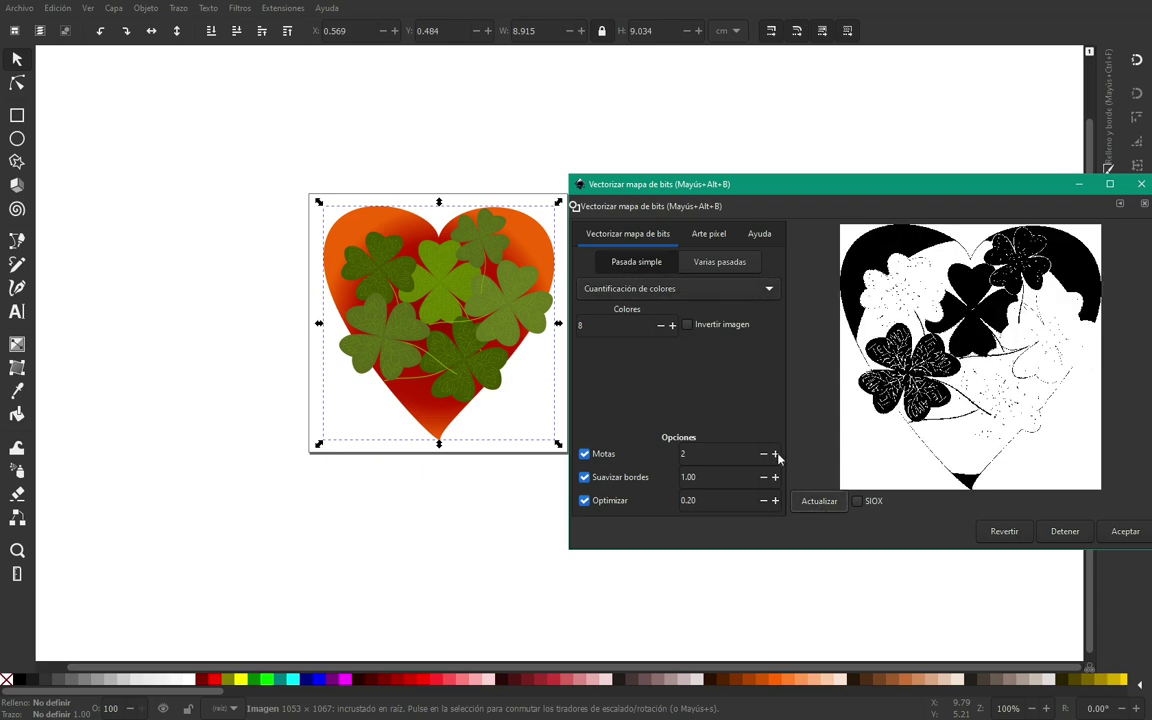
pyautogui.click(700, 289)
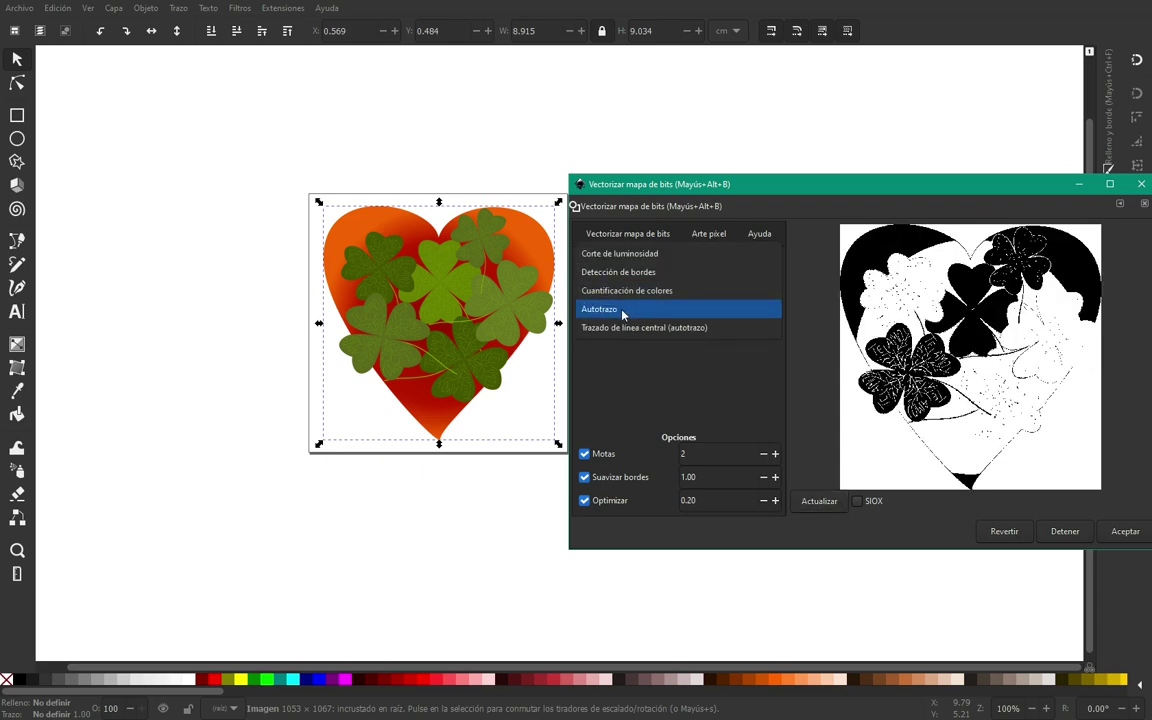
pyautogui.click(622, 310)
# Try centerline autotrace and colour quantization again, then return to Brightness cutoff
pyautogui.click(752, 291)
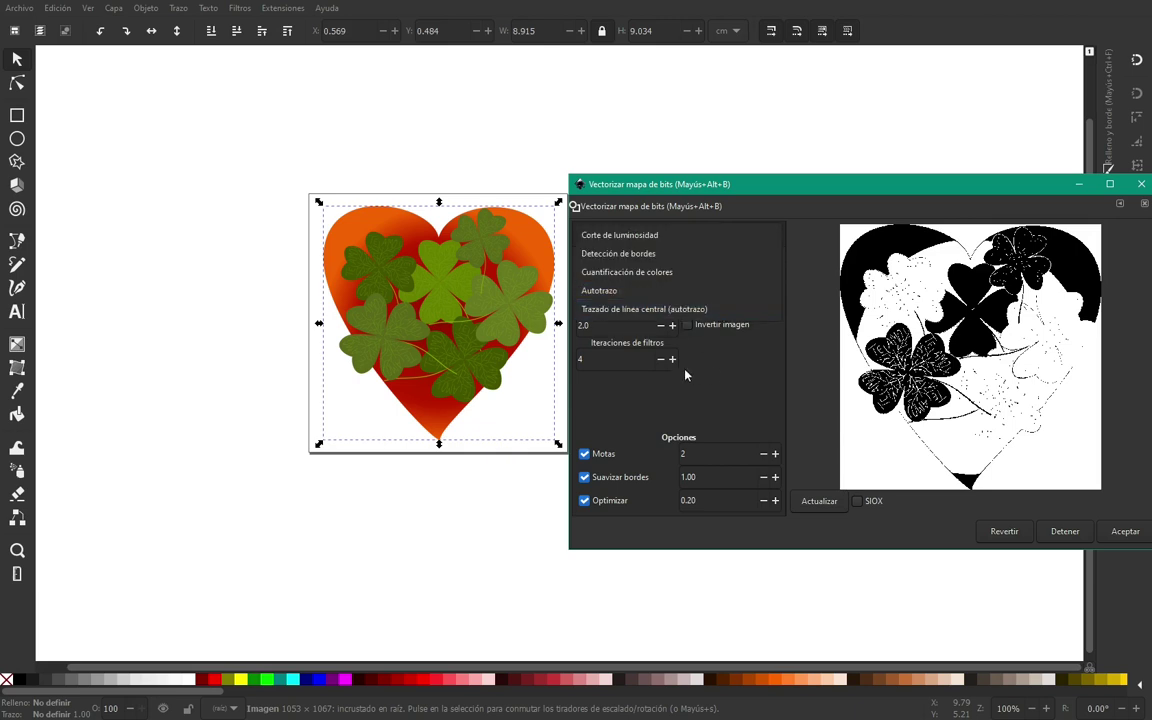
pyautogui.click(622, 309)
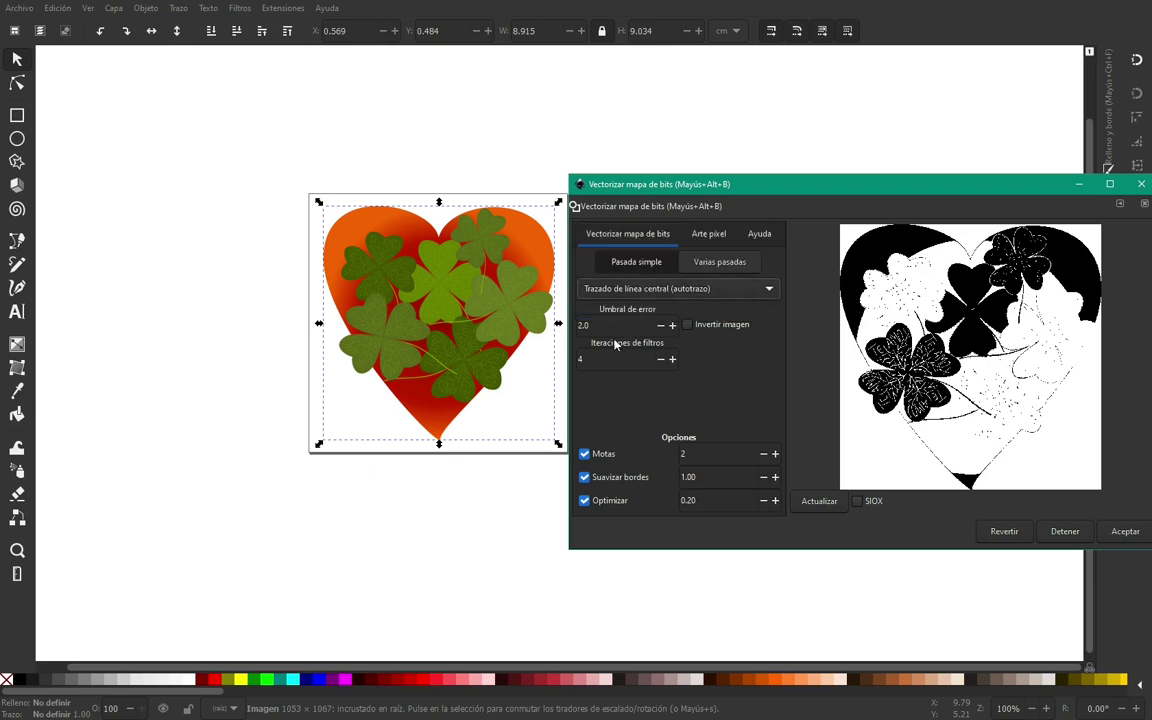
pyautogui.click(600, 288)
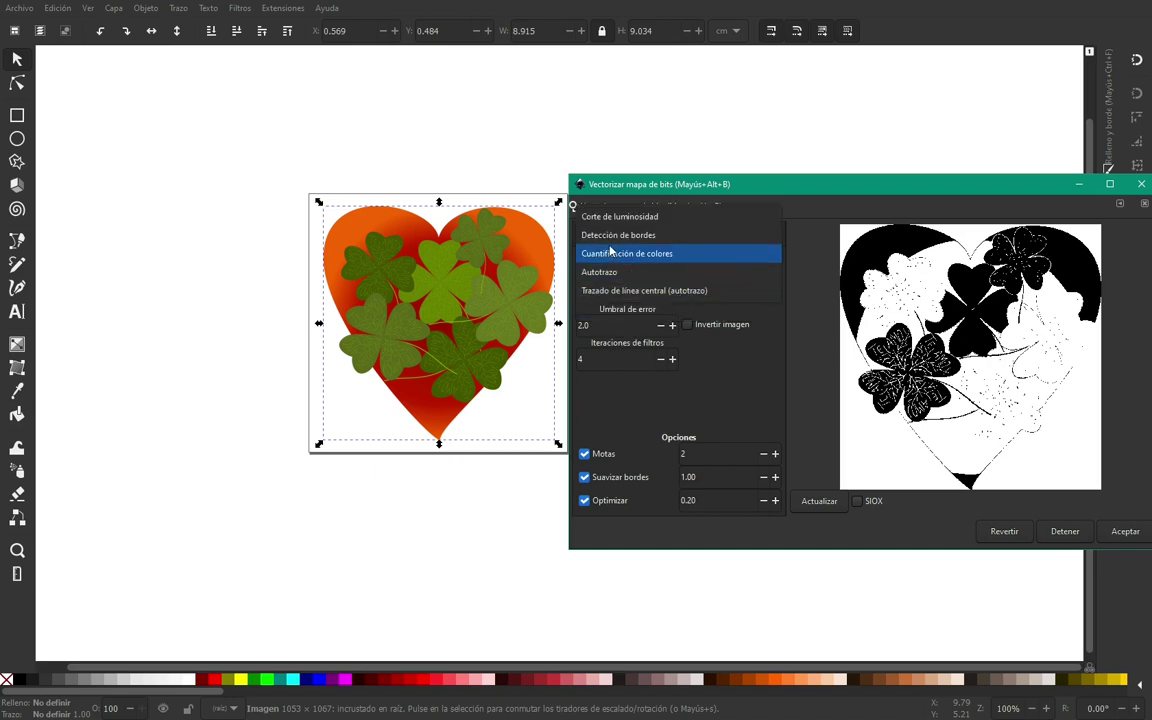
pyautogui.click(610, 253)
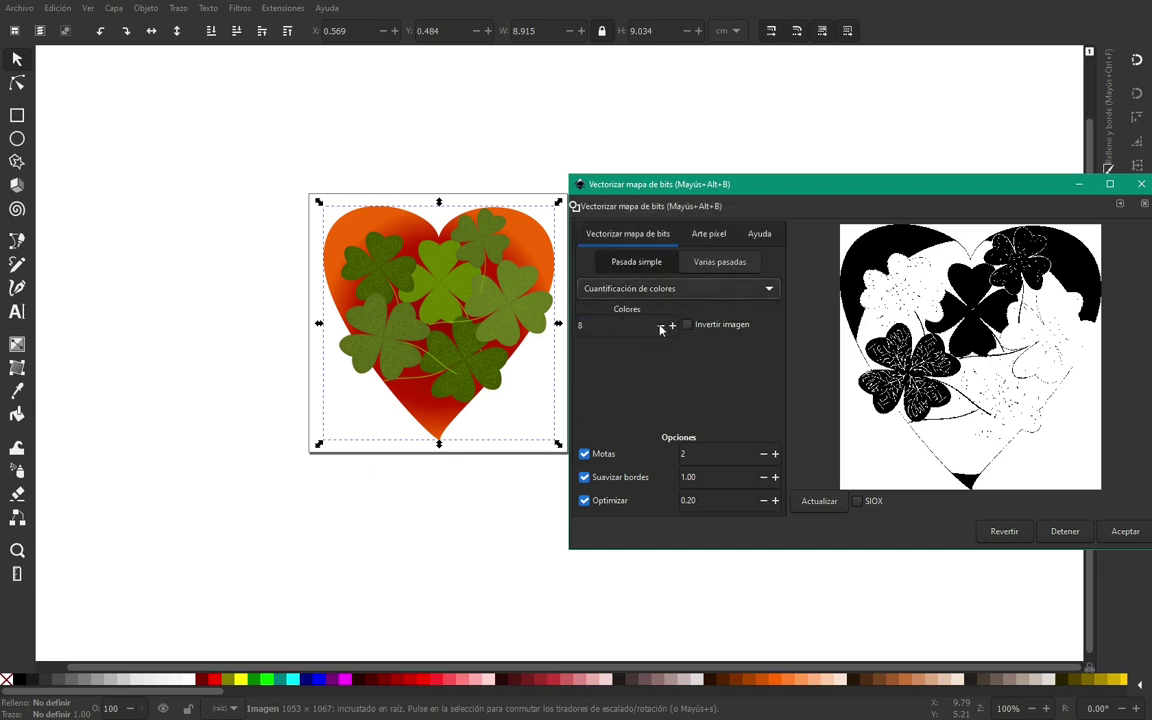
pyautogui.click(705, 289)
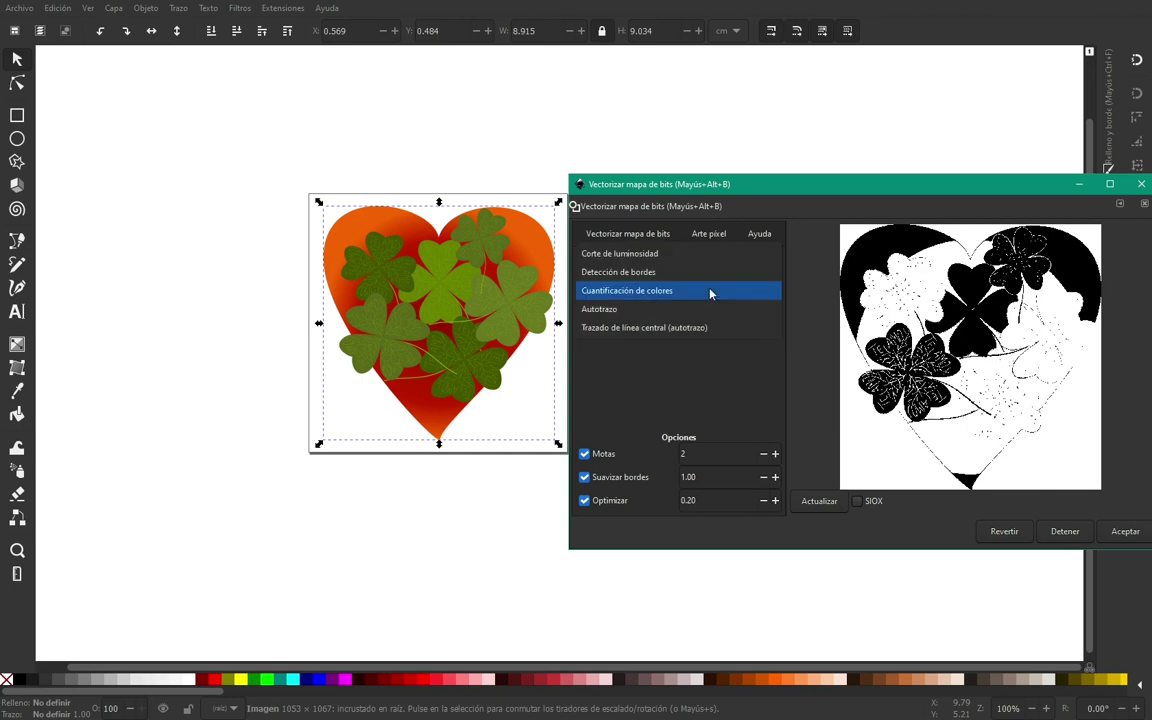
pyautogui.click(651, 256)
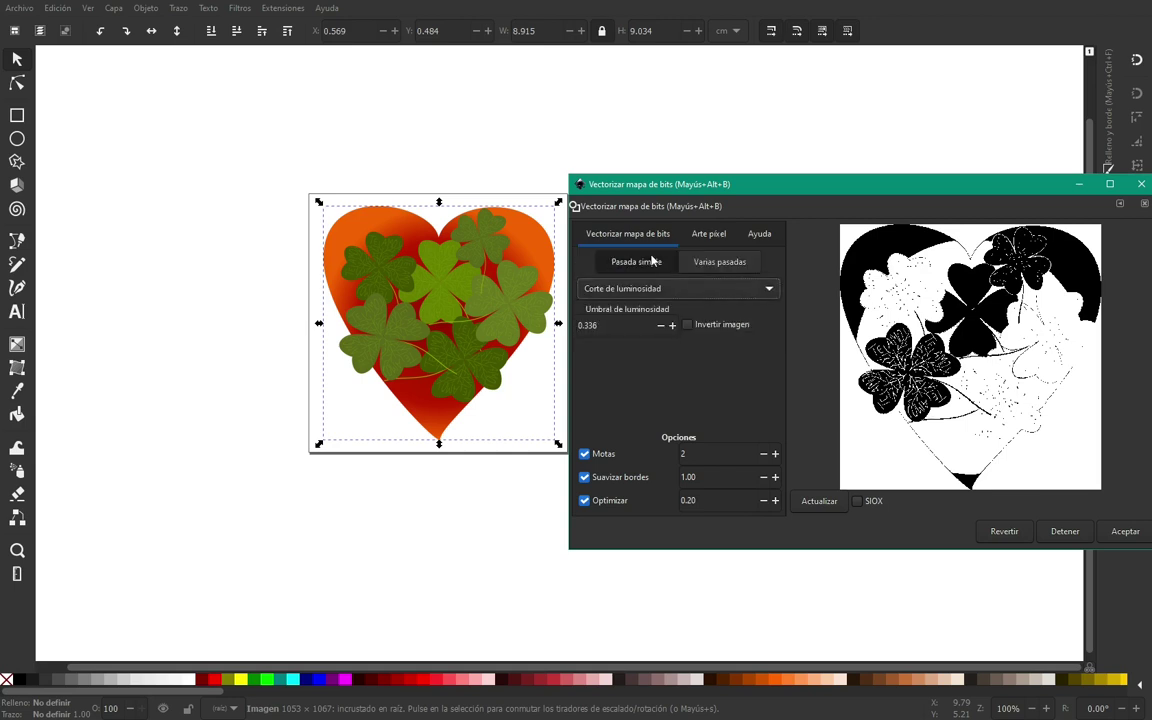
# Trace the picture at a 0.656 brightness threshold into a solid black heart silhouette
pyautogui.click(670, 326)
pyautogui.click(672, 326)
pyautogui.click(672, 326)
pyautogui.click(813, 502)
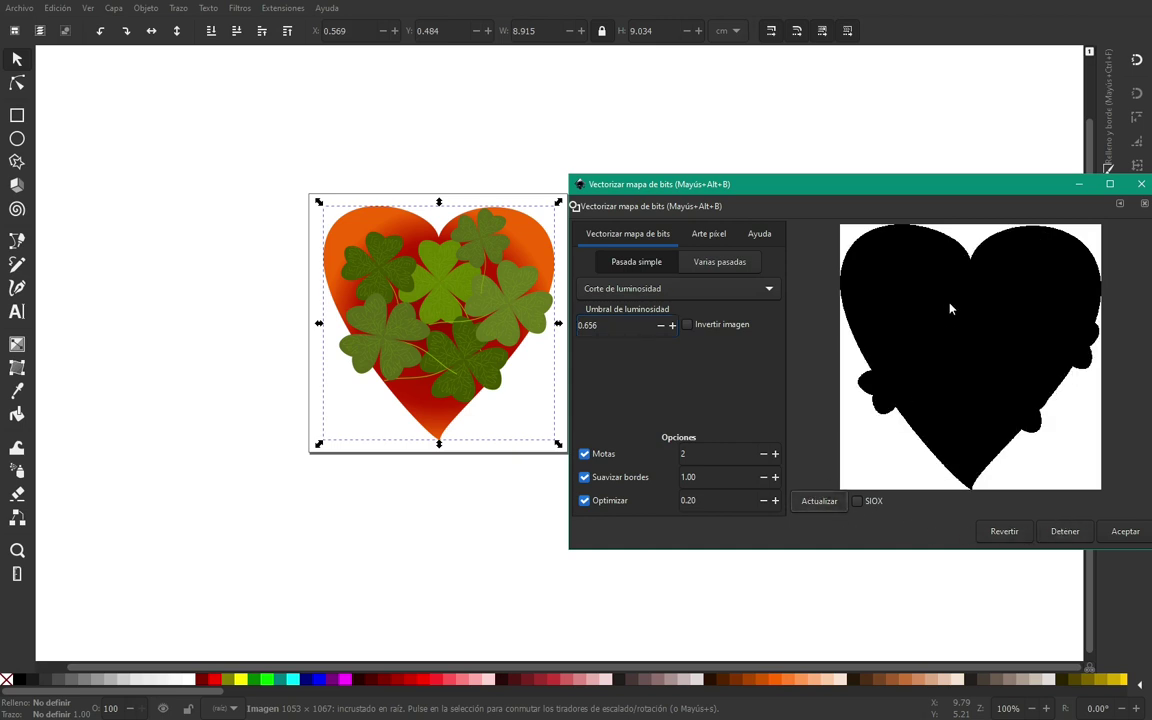
pyautogui.click(1124, 531)
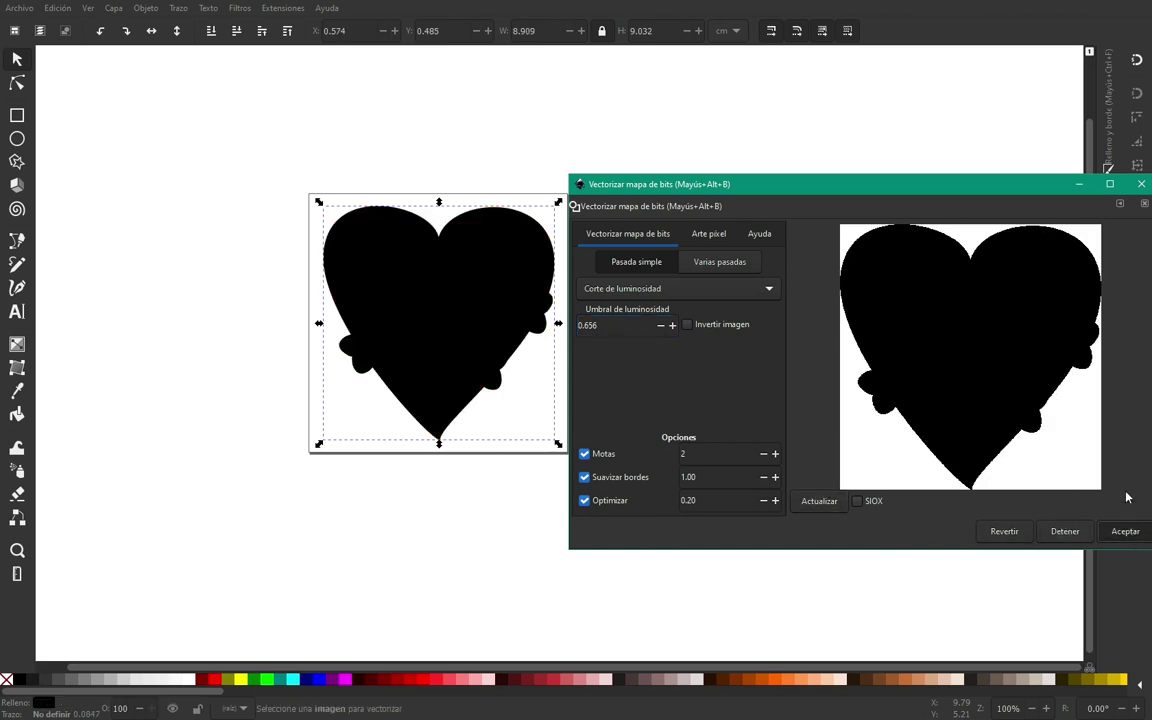
pyautogui.click(1141, 184)
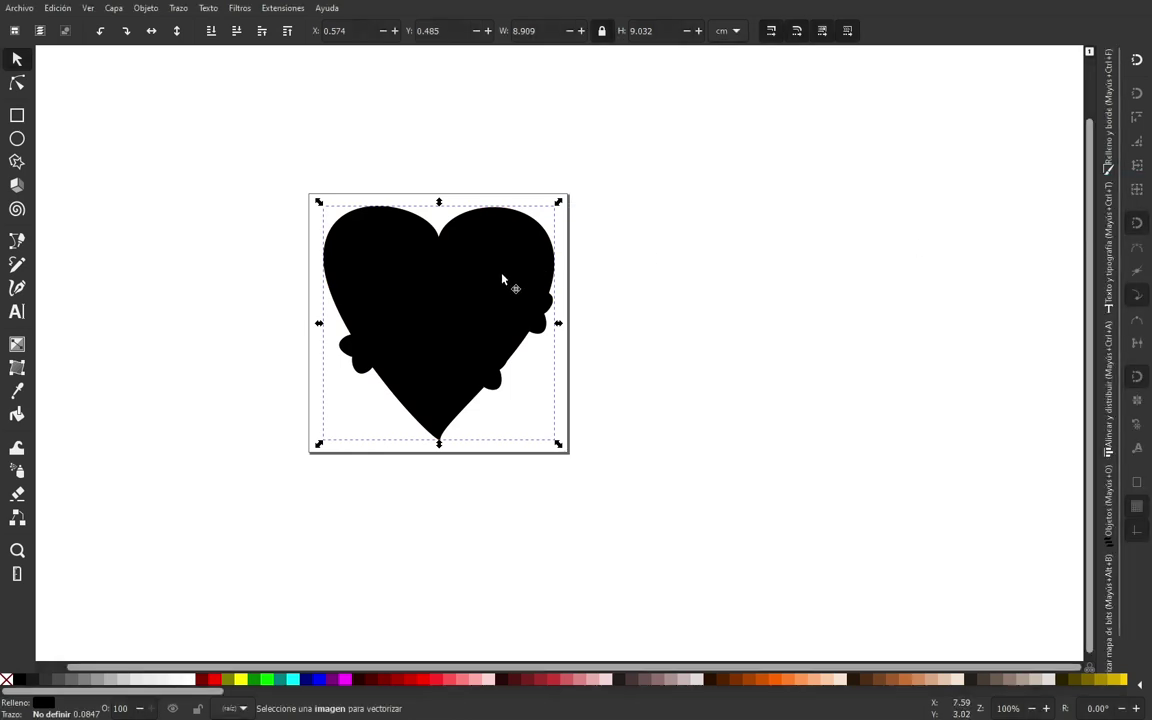
# Compare the traced heart with the original, restore its position, and switch to the Node tool
pyautogui.moveTo(468, 283); pyautogui.dragTo(738, 250)
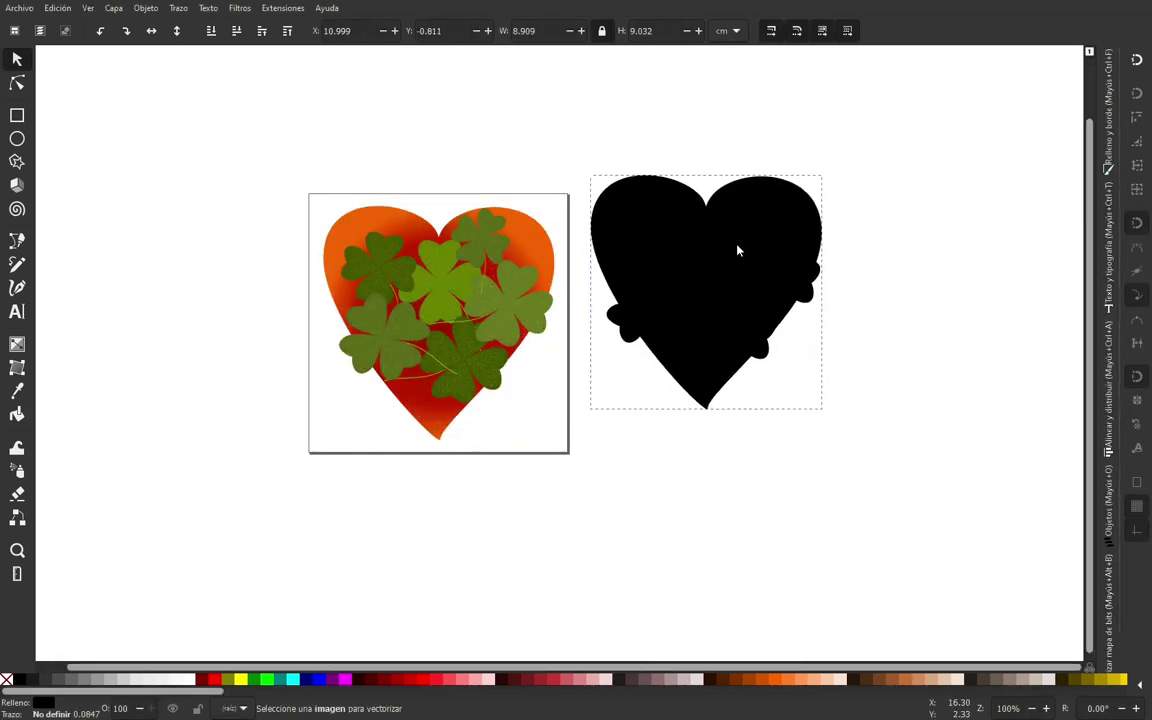
pyautogui.hotkey('ctrl', 'z')
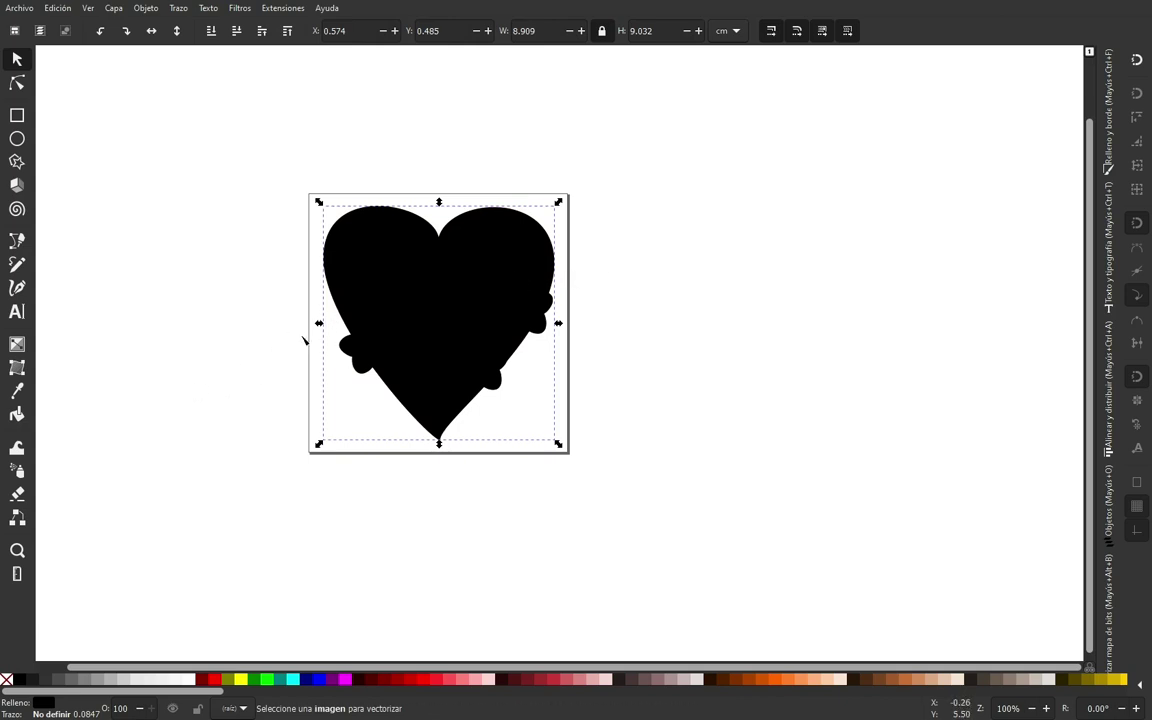
pyautogui.press('n')
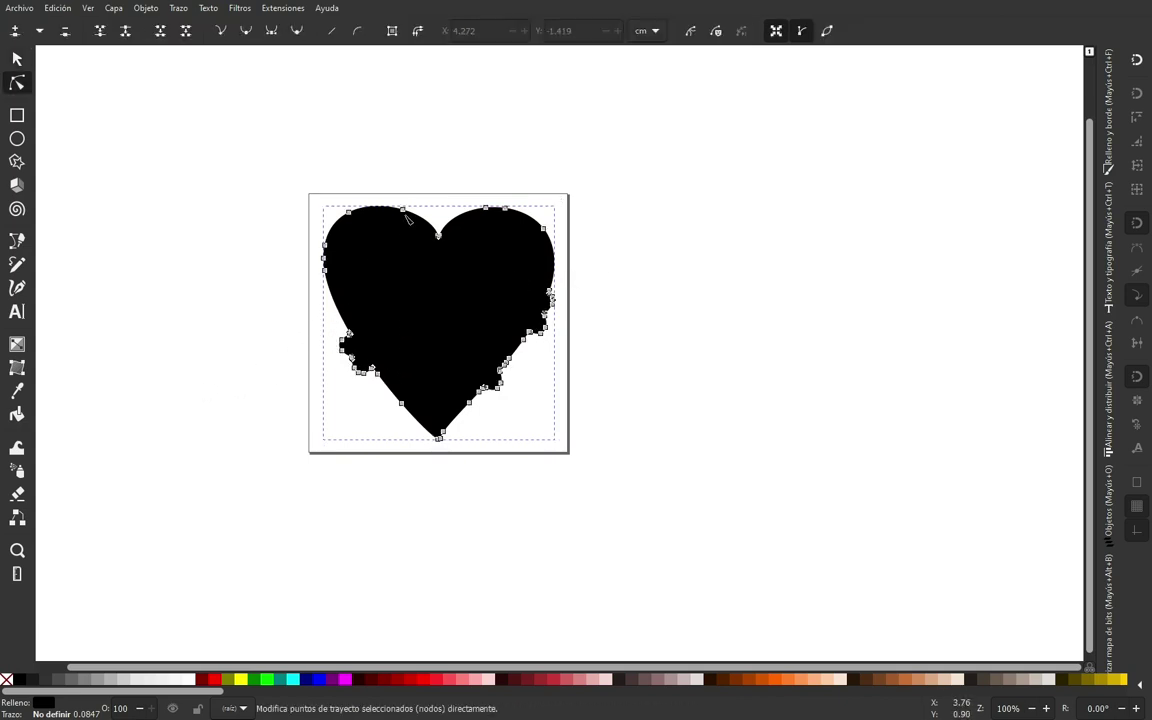
# Test-reshape the heart's top-left lobe, undo it, and deselect the traced heart
pyautogui.moveTo(366, 197); pyautogui.dragTo(420, 192)
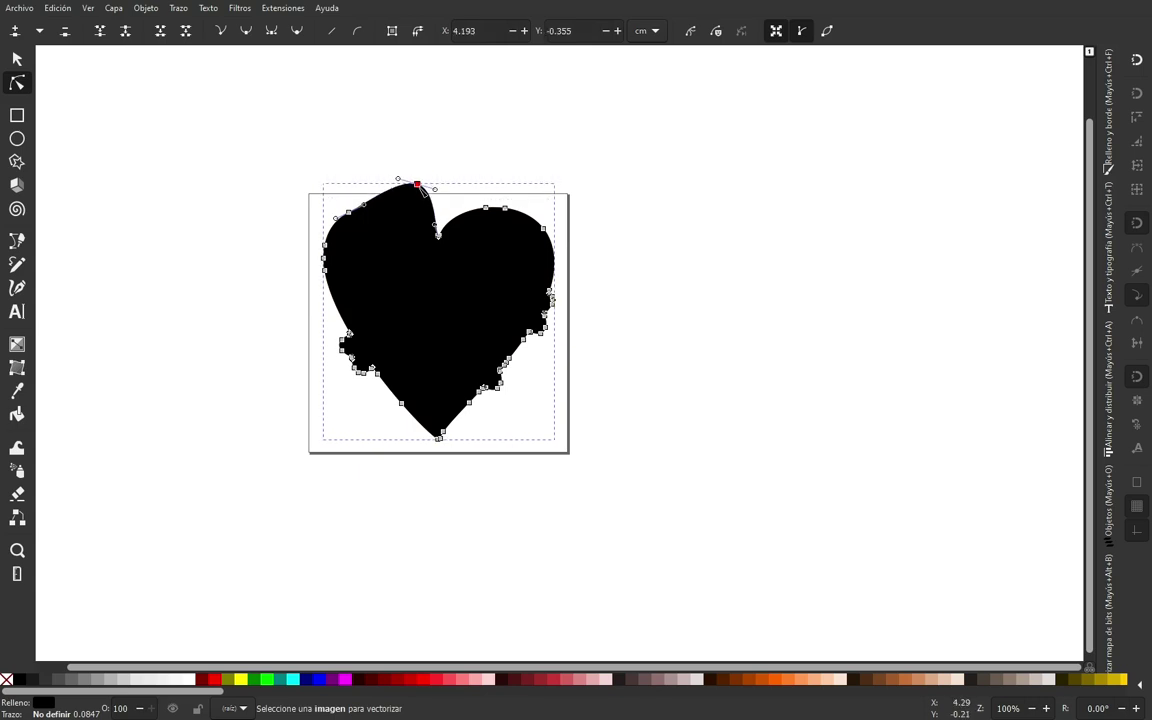
pyautogui.hotkey('ctrl', 'z')
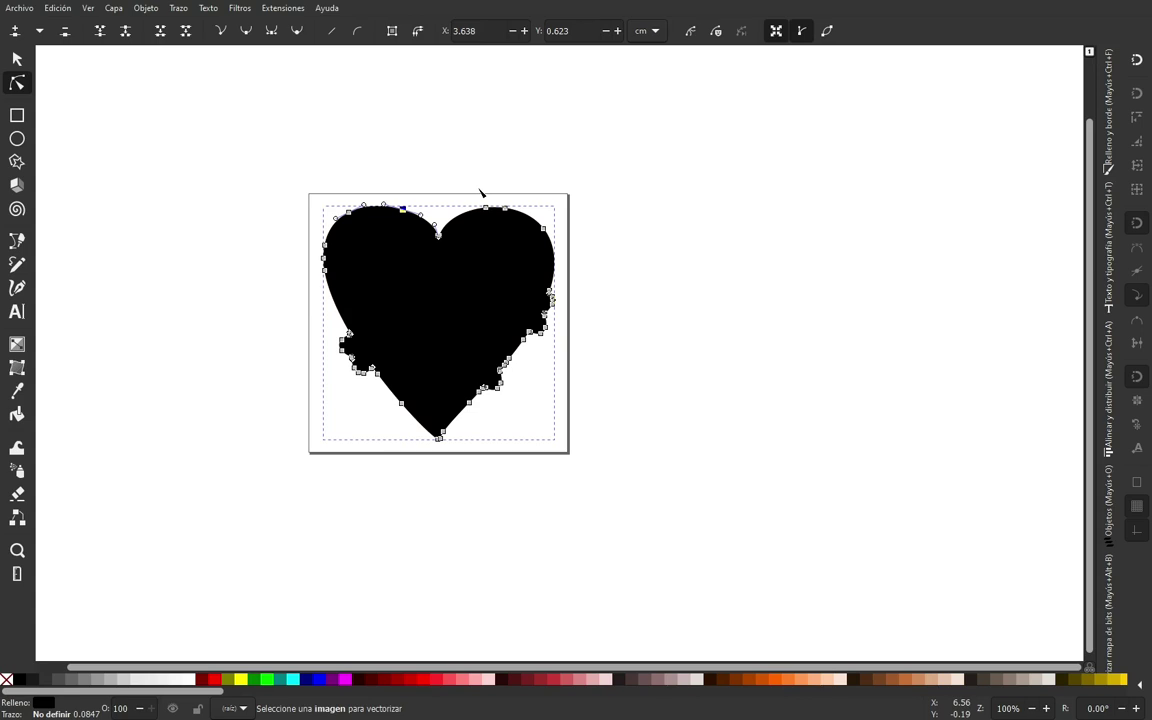
pyautogui.click(480, 192)
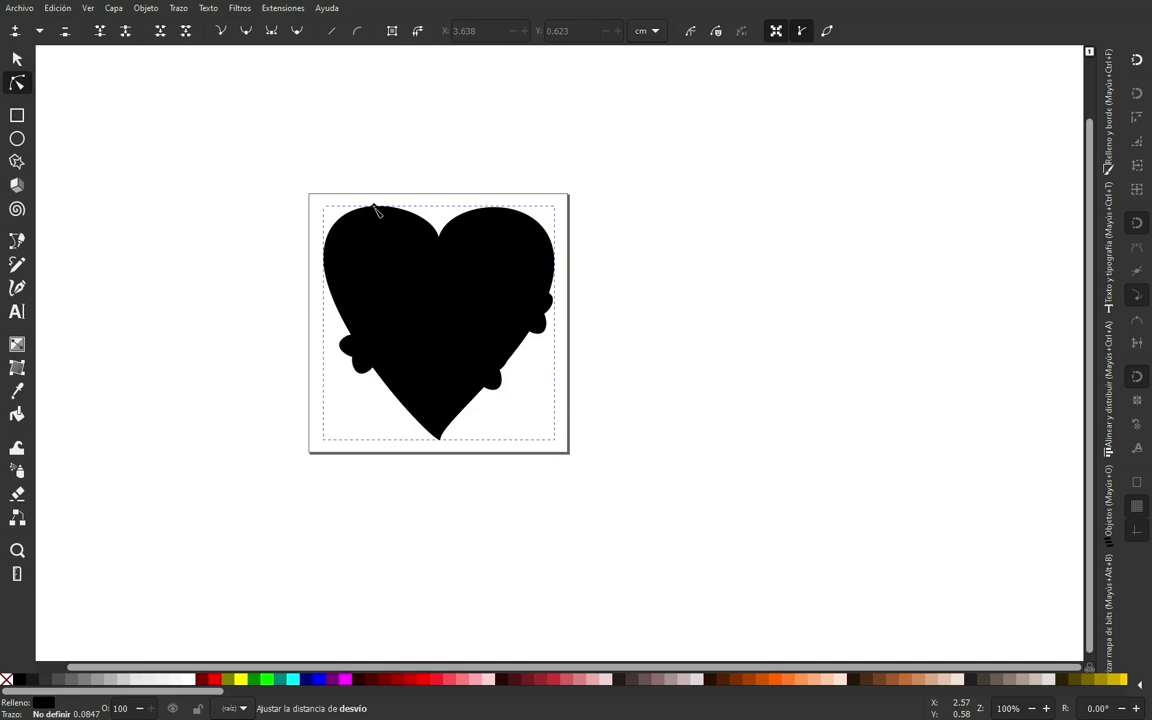
# Grow the heart's dynamic offset outward and set its fill to none
pyautogui.moveTo(375, 210)
pyautogui.mouseDown()
pyautogui.moveTo(383, 196)
pyautogui.moveTo(388, 220)
pyautogui.moveTo(387, 203)
pyautogui.mouseUp()
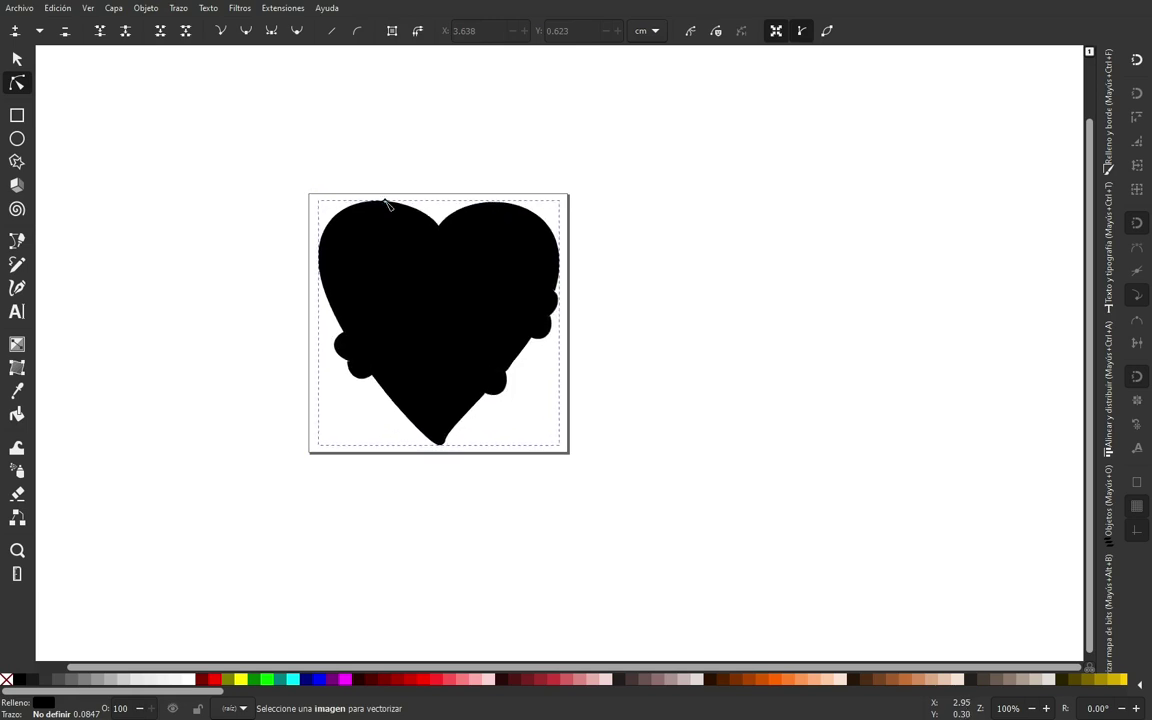
pyautogui.click(7, 680)
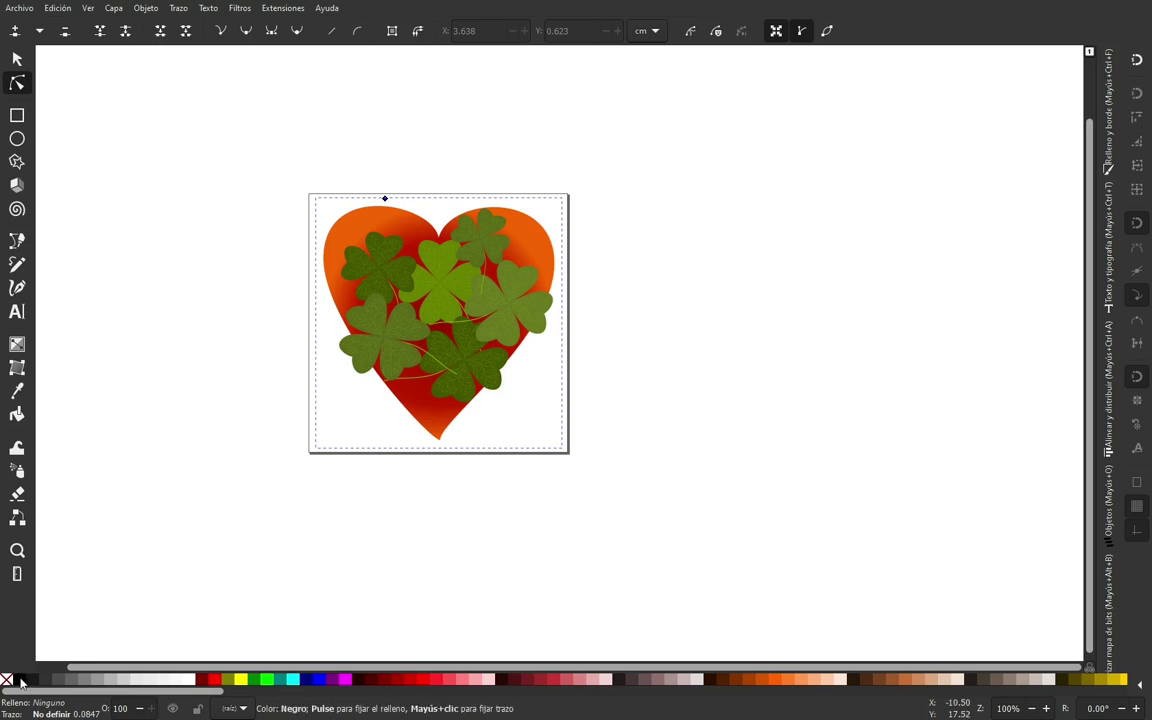
# Give the offset heart a black 0.082 mm stroke and push the outline further out
pyautogui.keyDown('shift'); pyautogui.click(20, 680); pyautogui.keyUp('shift')
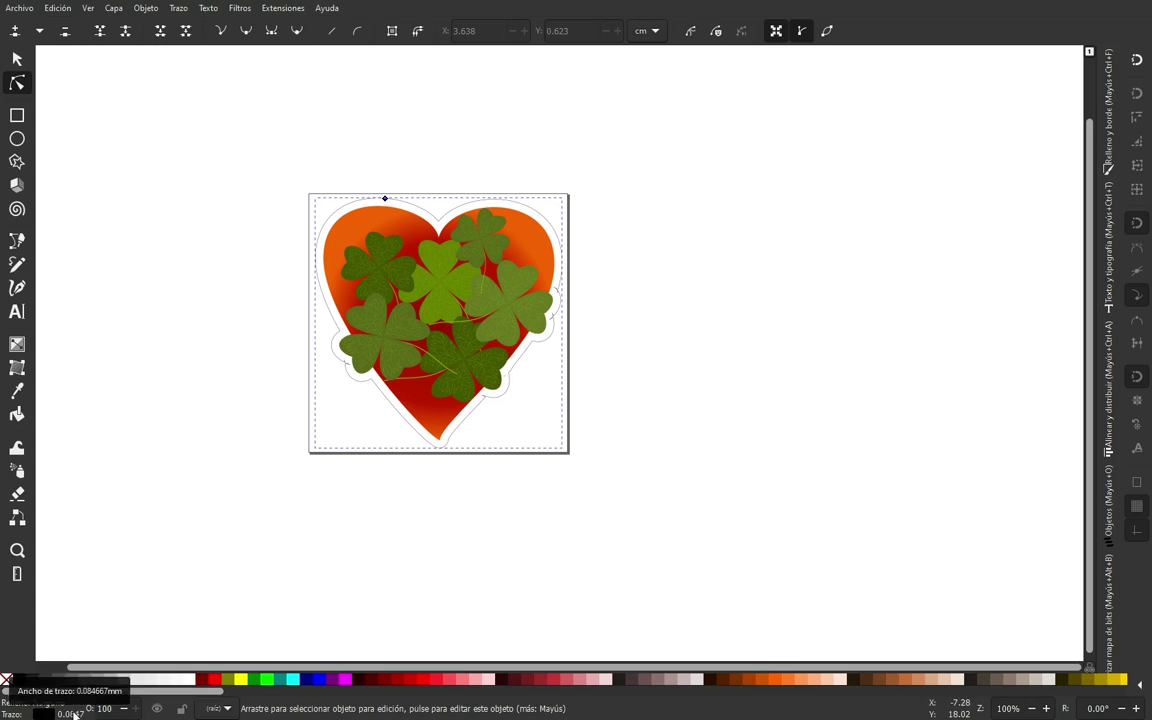
pyautogui.scroll(1, 73, 714)
pyautogui.scroll(1, 73, 714)
pyautogui.scroll(1, 73, 714)
pyautogui.scroll(1, 73, 714)
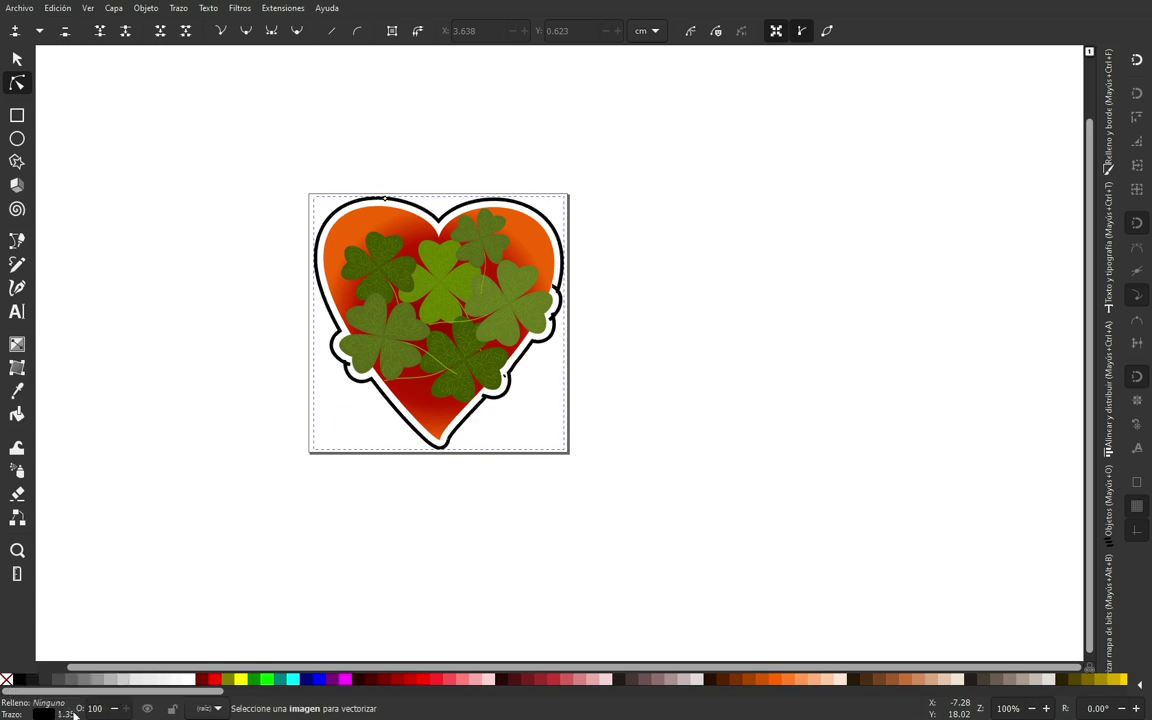
pyautogui.scroll(1, 73, 714)
pyautogui.scroll(-2, 73, 714)
pyautogui.scroll(-1, 73, 714)
pyautogui.scroll(-1, 73, 714)
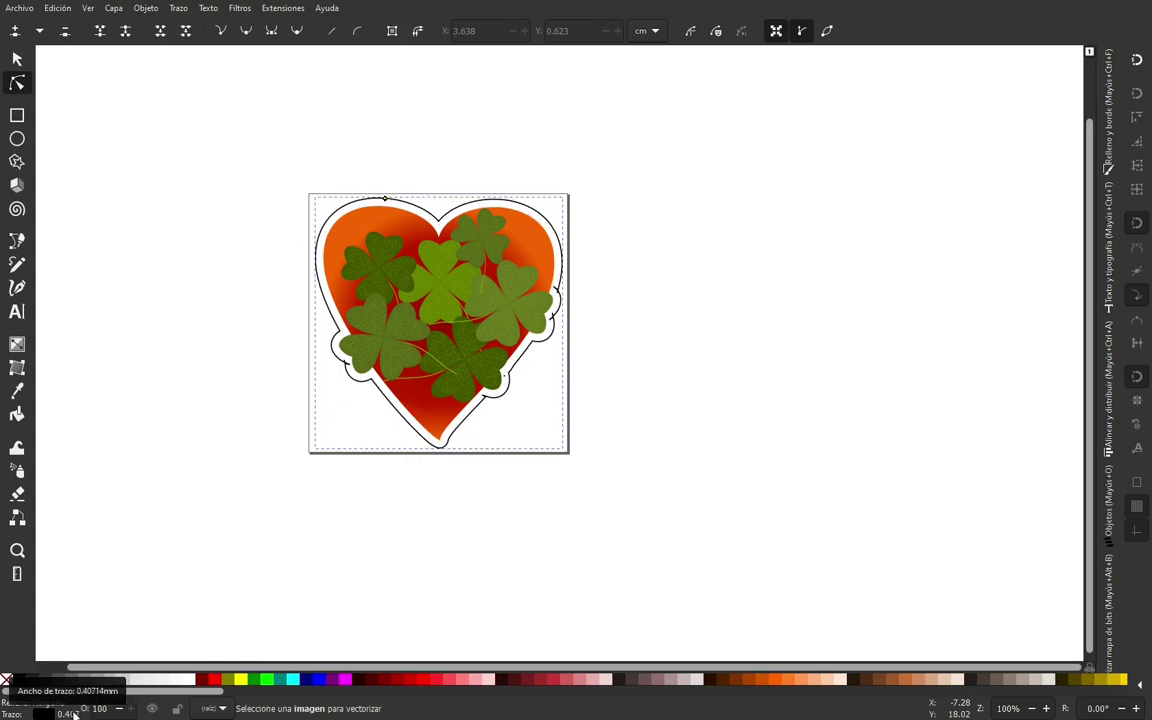
pyautogui.scroll(-1, 73, 714)
pyautogui.scroll(-2, 73, 714)
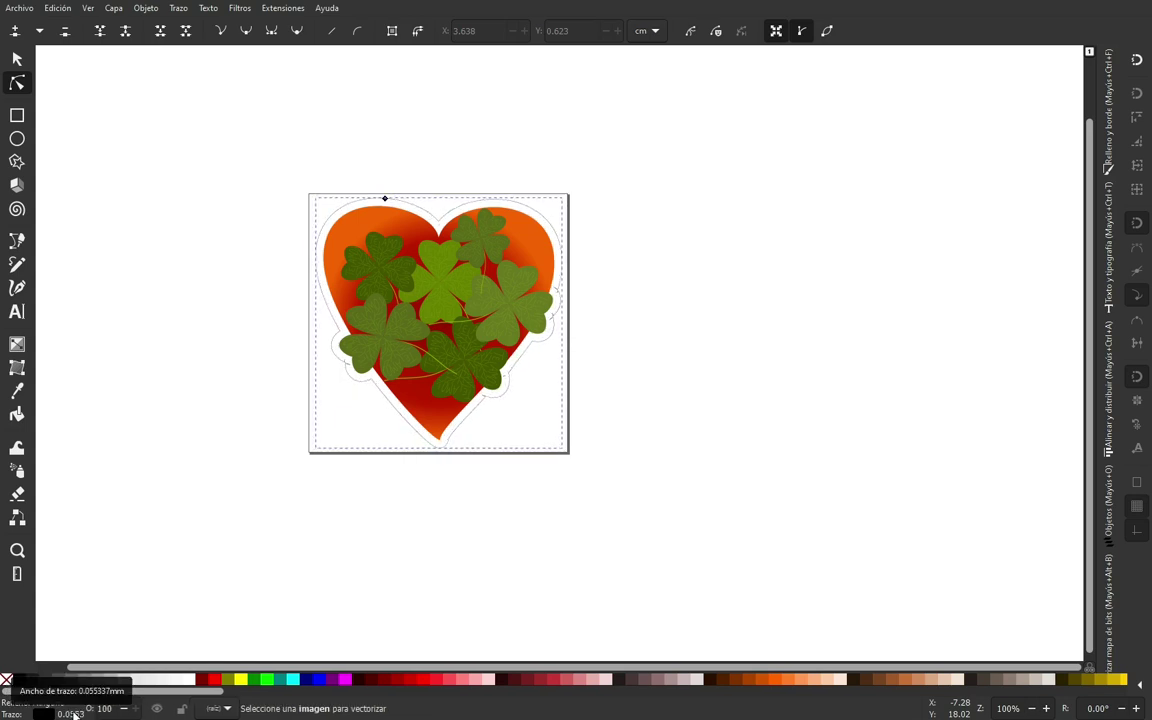
pyautogui.scroll(1, 73, 714)
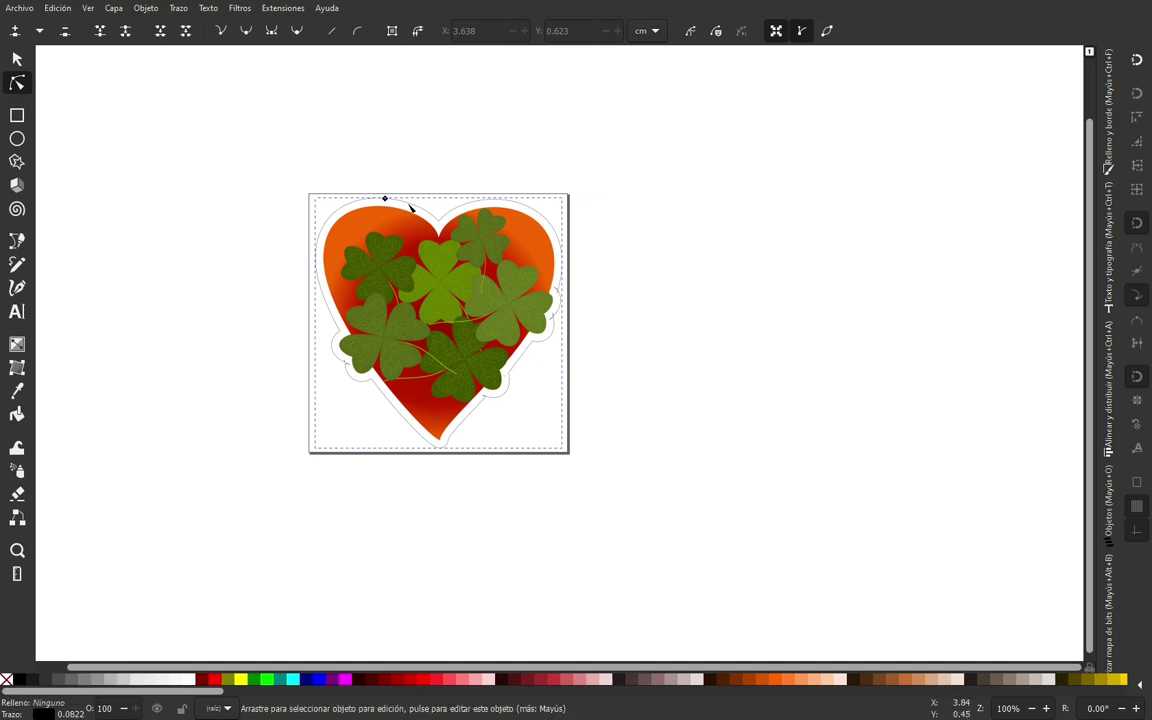
pyautogui.moveTo(386, 200)
pyautogui.mouseDown()
pyautogui.moveTo(386, 186)
pyautogui.moveTo(392, 207)
pyautogui.moveTo(398, 199)
pyautogui.mouseUp()
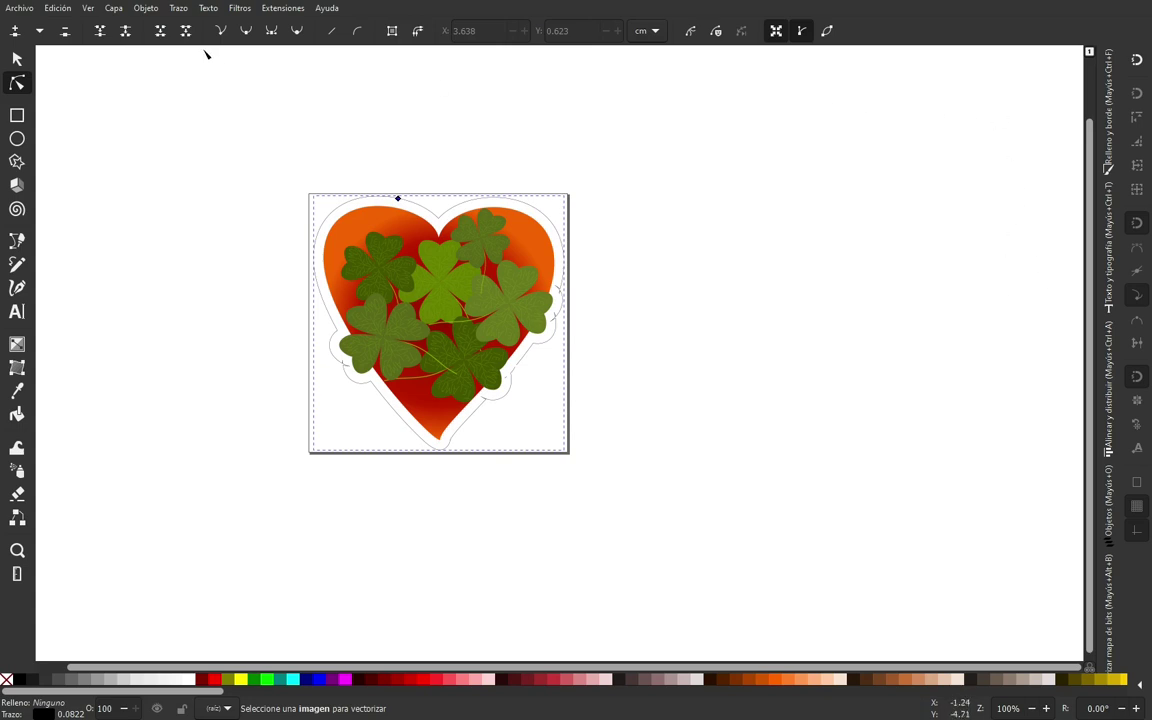
# Hide image34830 in the Objects list and readjust the outline's offset distance
pyautogui.click(150, 9)
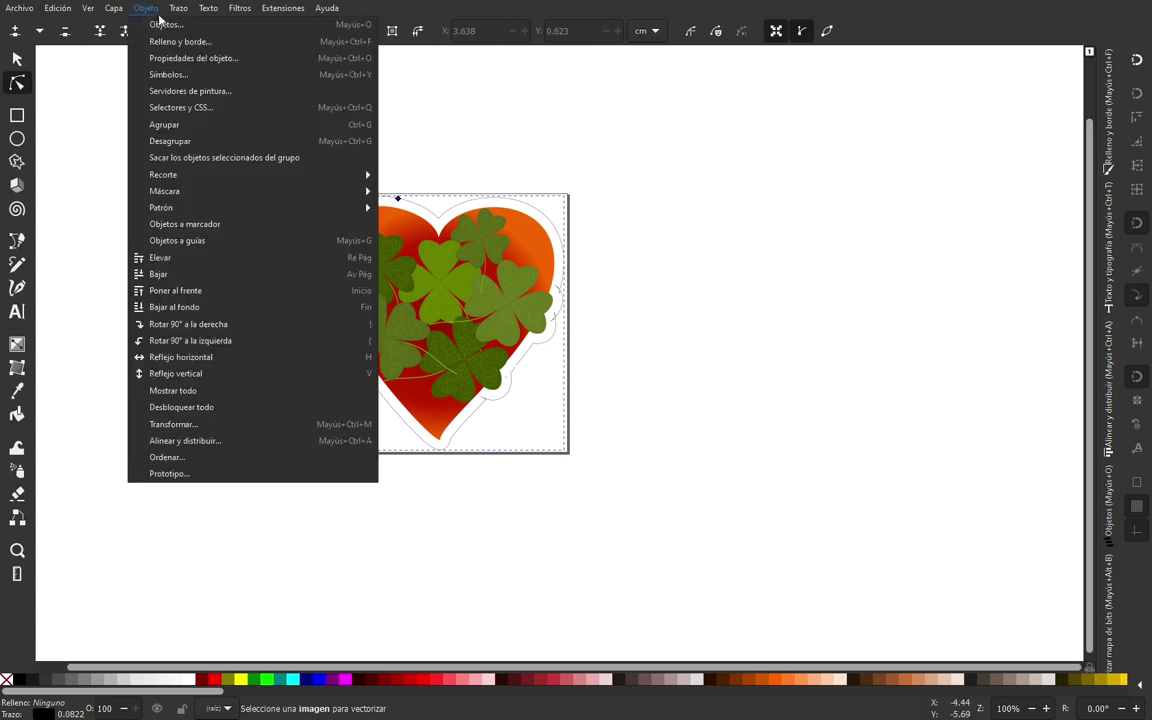
pyautogui.click(160, 24)
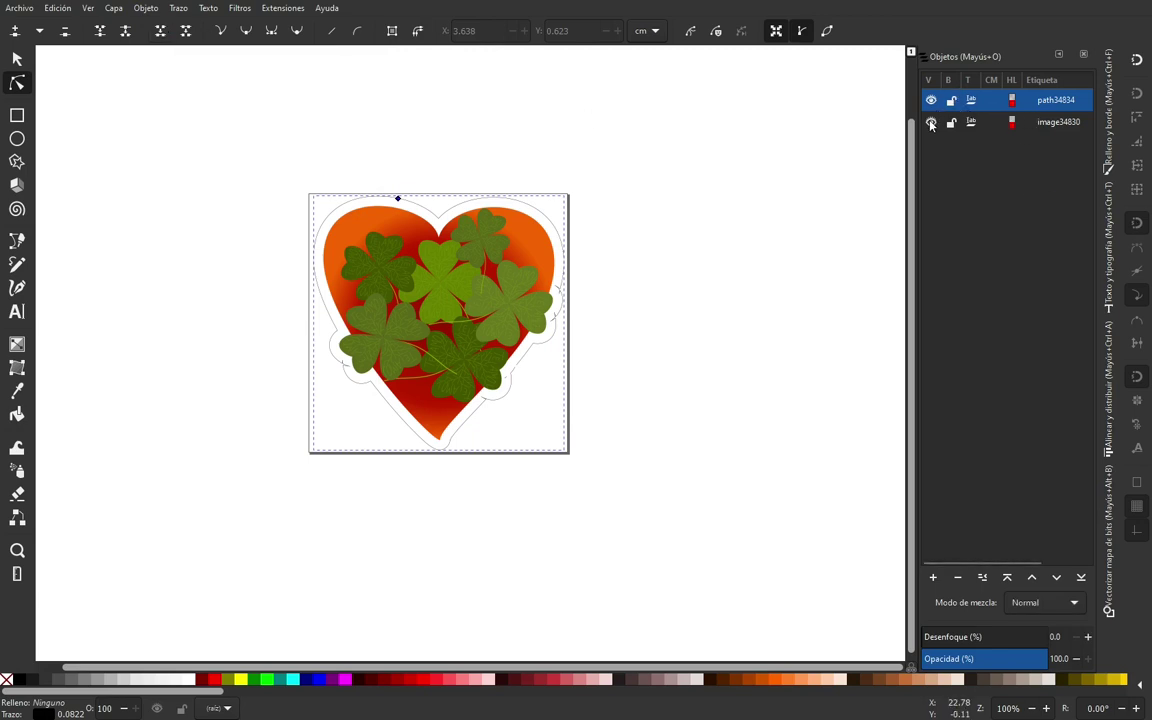
pyautogui.click(931, 123)
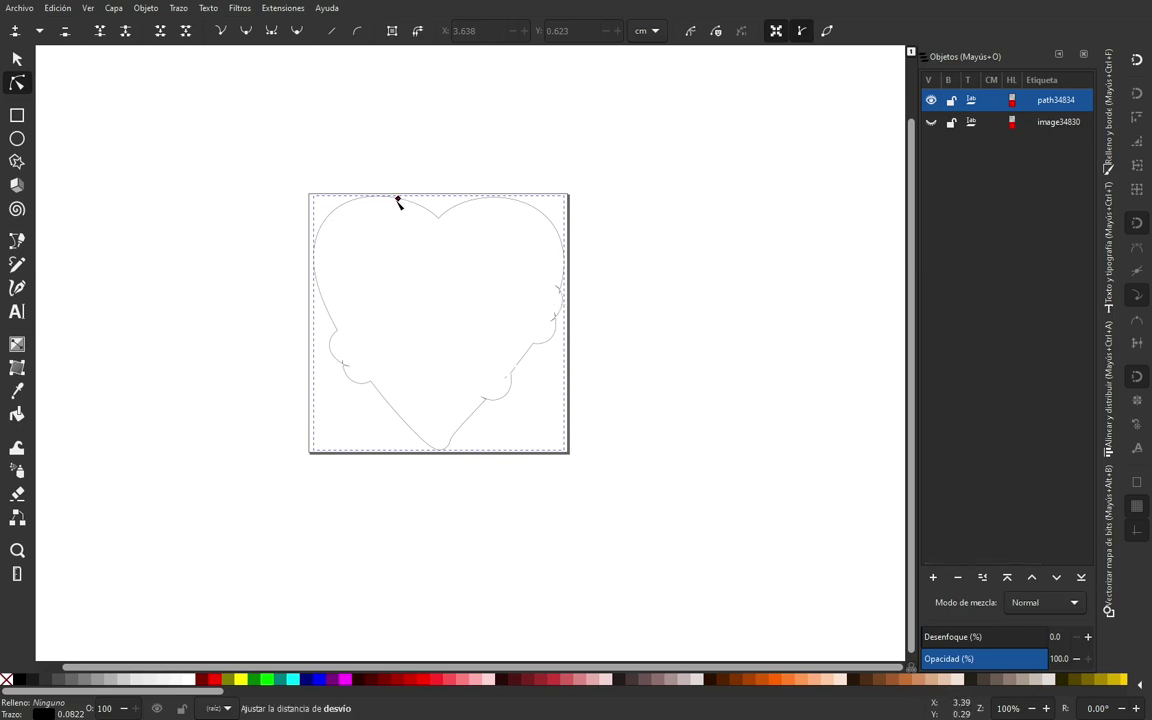
pyautogui.moveTo(398, 201); pyautogui.dragTo(402, 214)
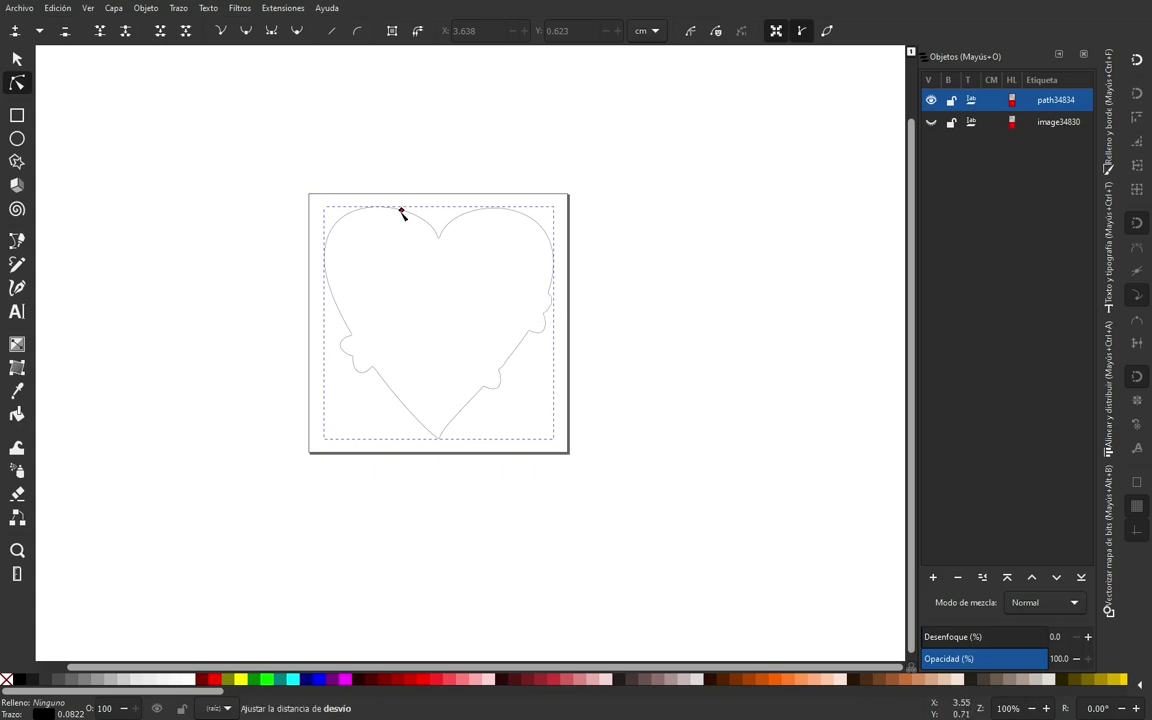
pyautogui.moveTo(401, 213); pyautogui.dragTo(400, 209)
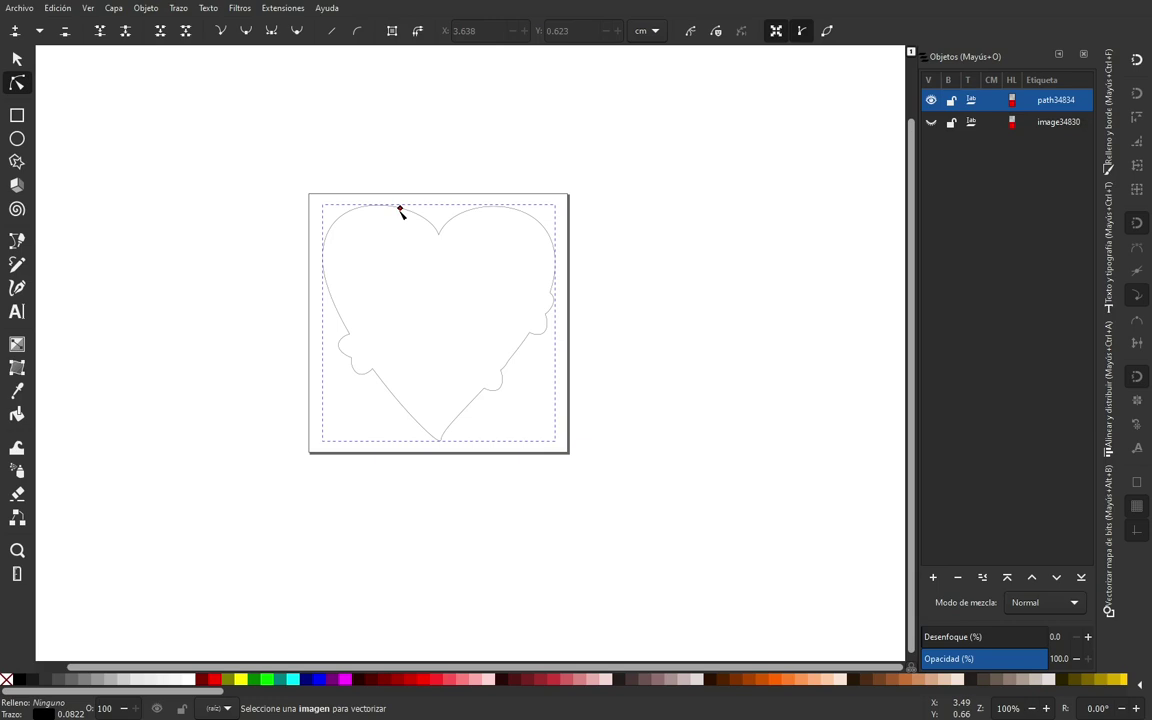
# Convert the heart's offset outline to a path and drag its offset handle outward
pyautogui.hotkey('ctrl', 'shift', 'c')
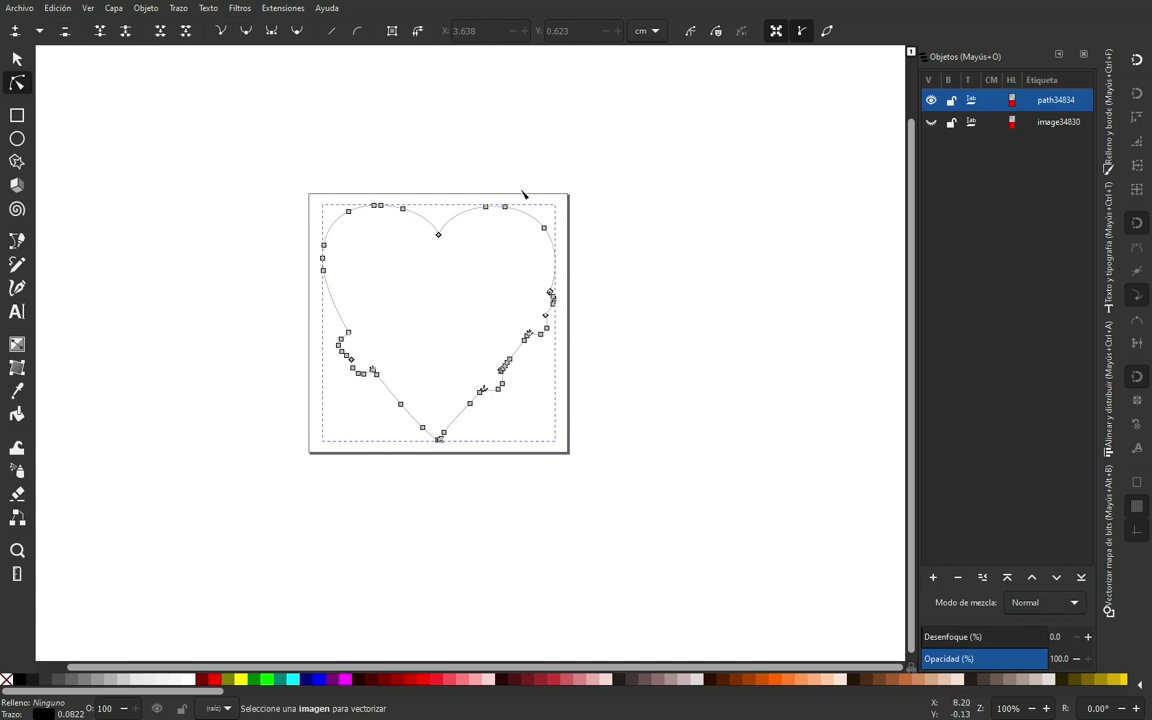
pyautogui.click(522, 193)
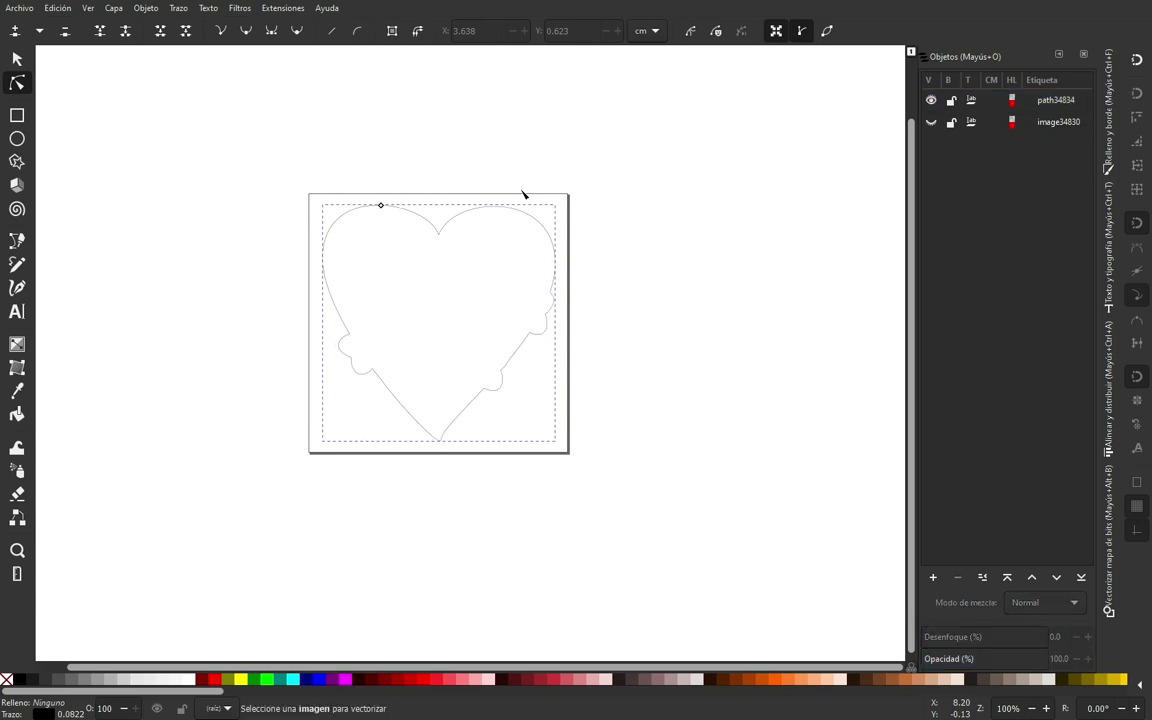
pyautogui.click(452, 198)
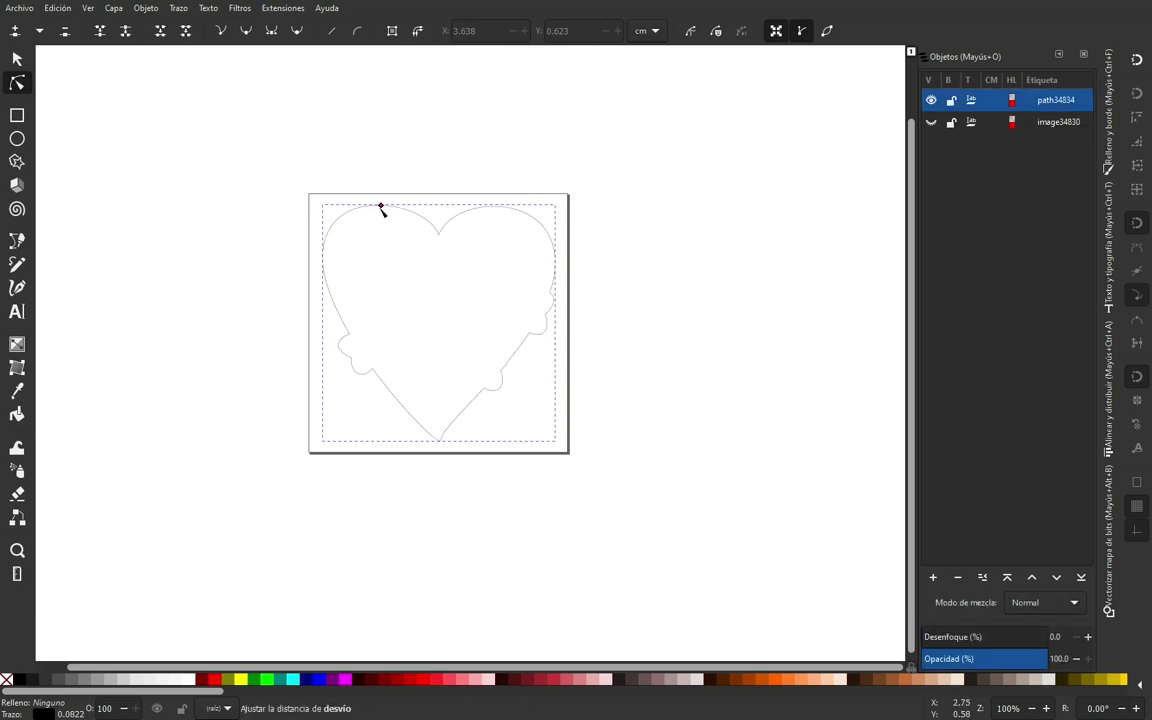
pyautogui.moveTo(380, 207)
pyautogui.mouseDown()
pyautogui.moveTo(385, 195)
pyautogui.moveTo(398, 201)
pyautogui.mouseUp()
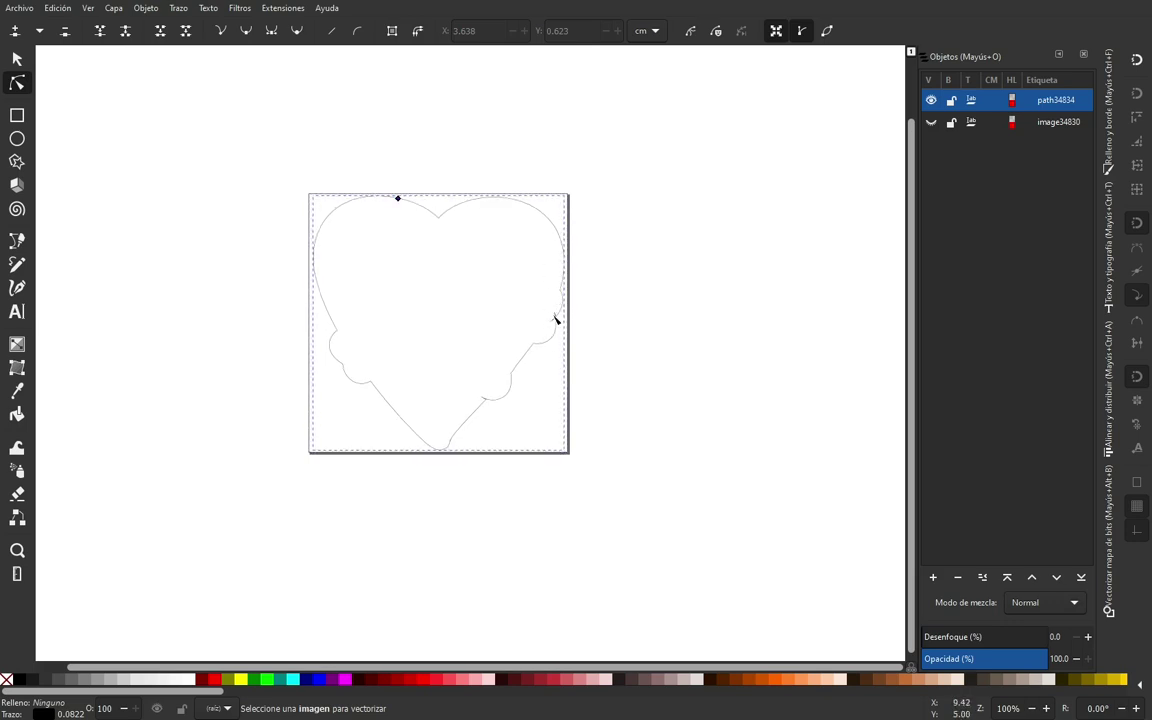
pyautogui.moveTo(398, 198)
pyautogui.mouseDown()
pyautogui.moveTo(404, 188)
pyautogui.moveTo(404, 211)
pyautogui.mouseUp()
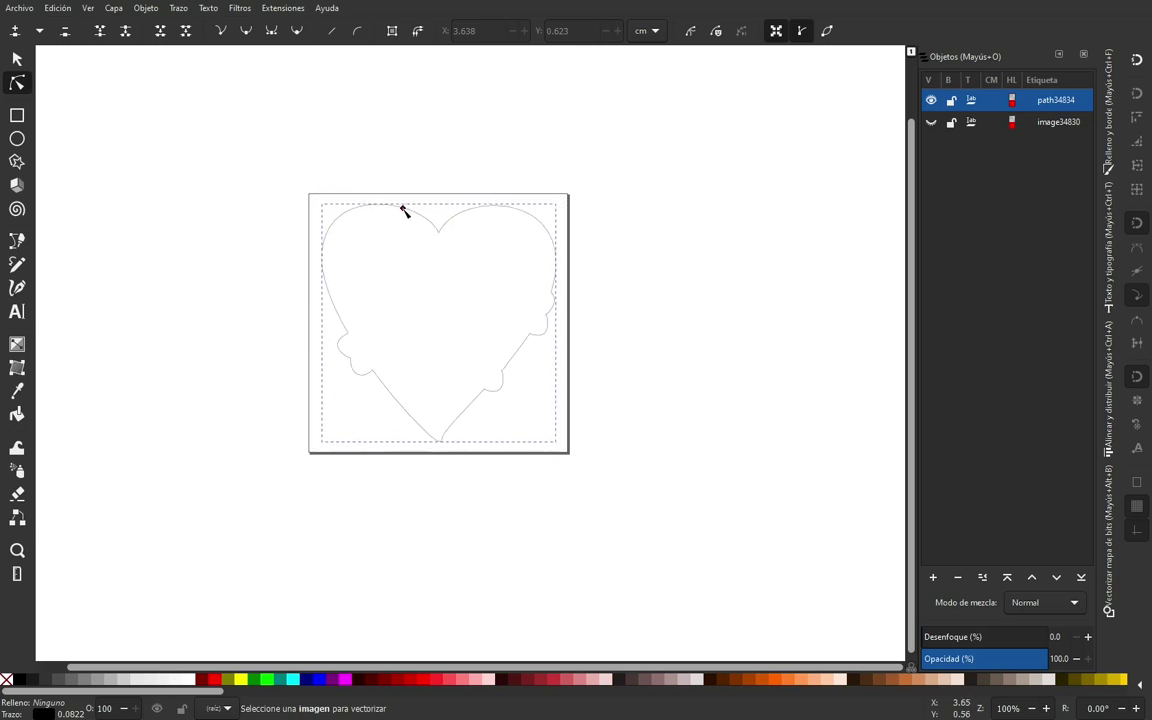
# With the clover image shown, grow the outline past the clovers and convert it to a path
pyautogui.click(931, 122)
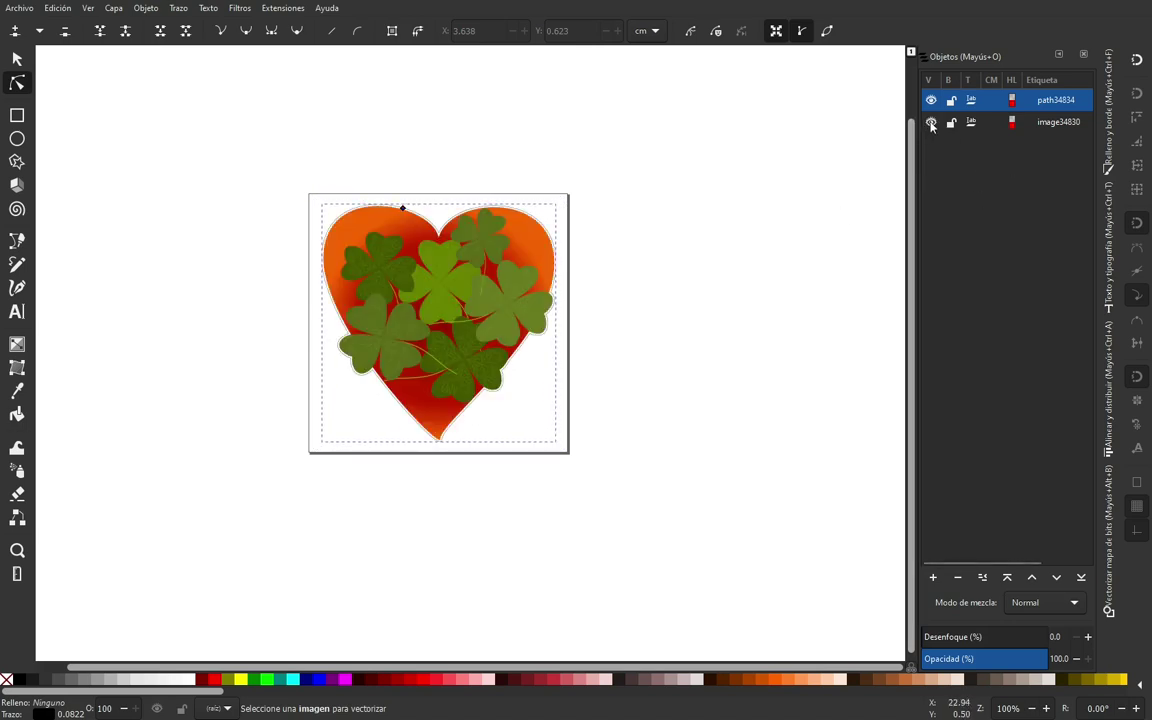
pyautogui.moveTo(402, 209); pyautogui.dragTo(407, 198)
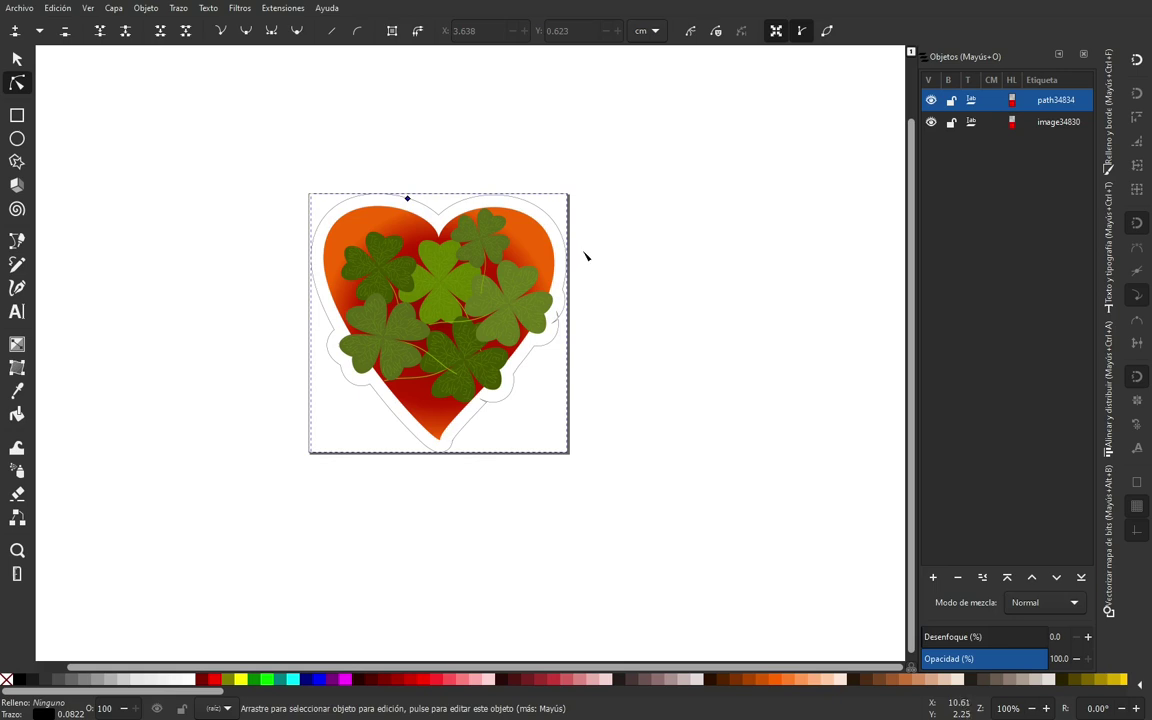
pyautogui.hotkey('ctrl', 'shift', 'c')
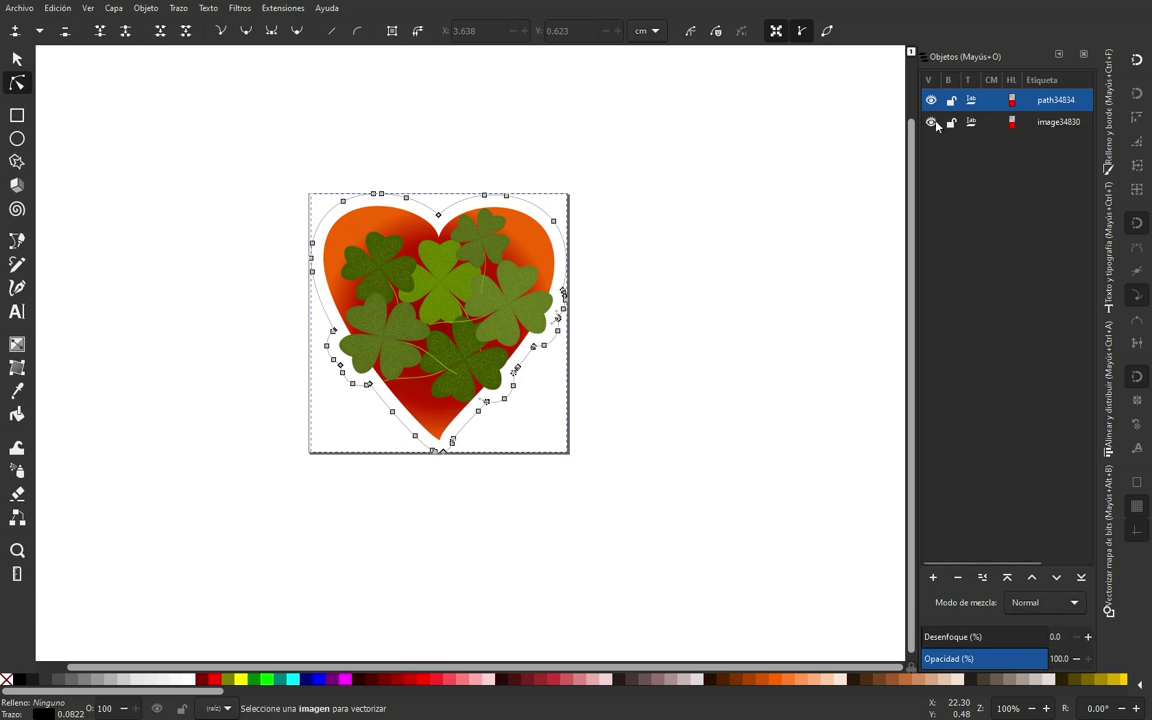
# Hide the clover image and straighten the spike's handles on the heart path's right side
pyautogui.click(931, 122)
pyautogui.keyDown('ctrl'); pyautogui.scroll(1, 441, 335); pyautogui.keyUp('ctrl')
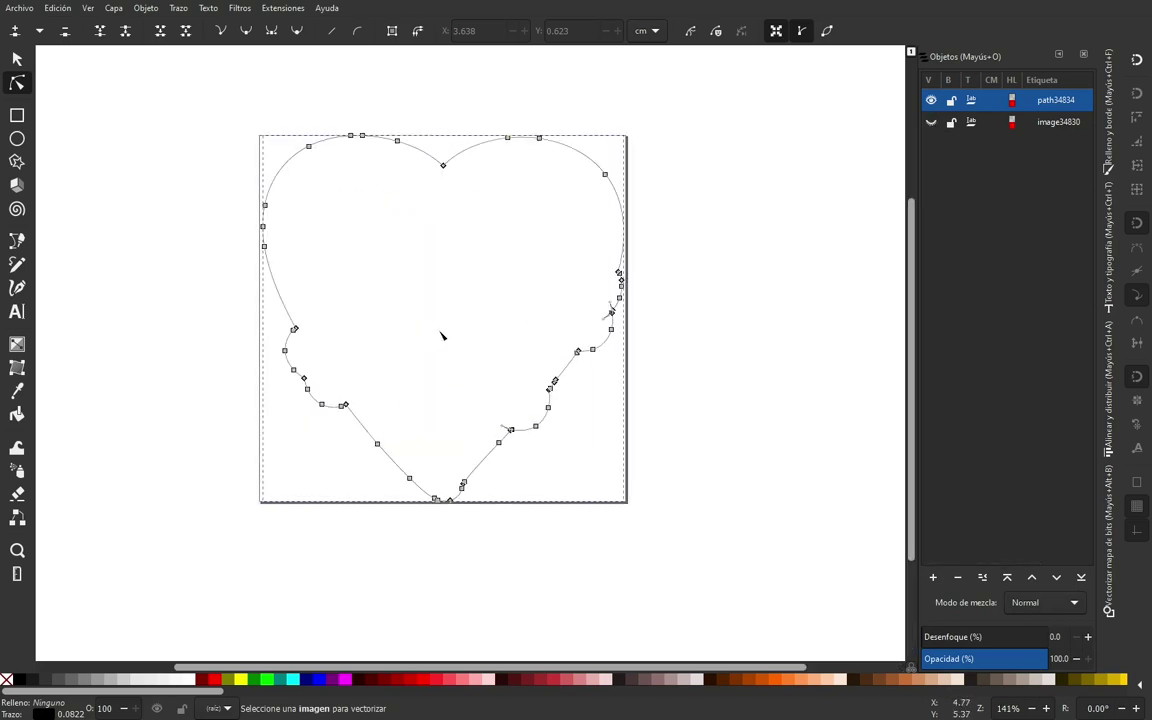
pyautogui.keyDown('ctrl'); pyautogui.scroll(1, 611, 318); pyautogui.keyUp('ctrl')
pyautogui.keyDown('ctrl'); pyautogui.scroll(2, 625, 321); pyautogui.keyUp('ctrl')
pyautogui.keyDown('ctrl'); pyautogui.scroll(1, 630, 322); pyautogui.keyUp('ctrl')
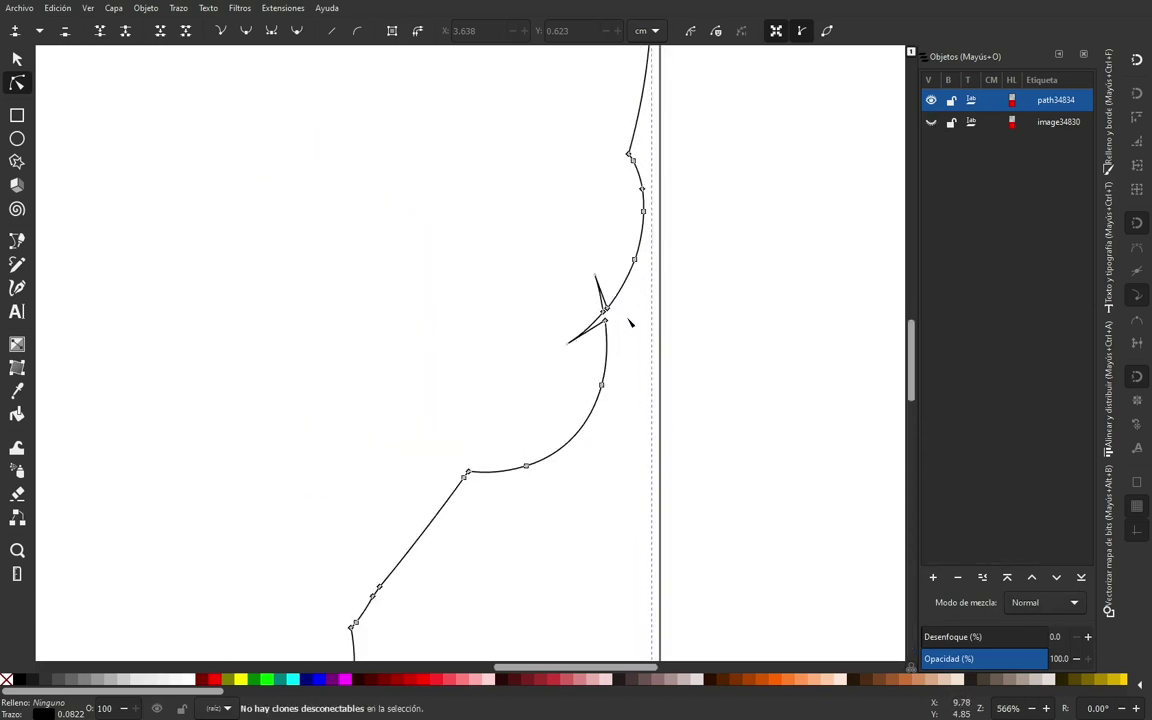
pyautogui.keyDown('ctrl'); pyautogui.scroll(1, 627, 323); pyautogui.keyUp('ctrl')
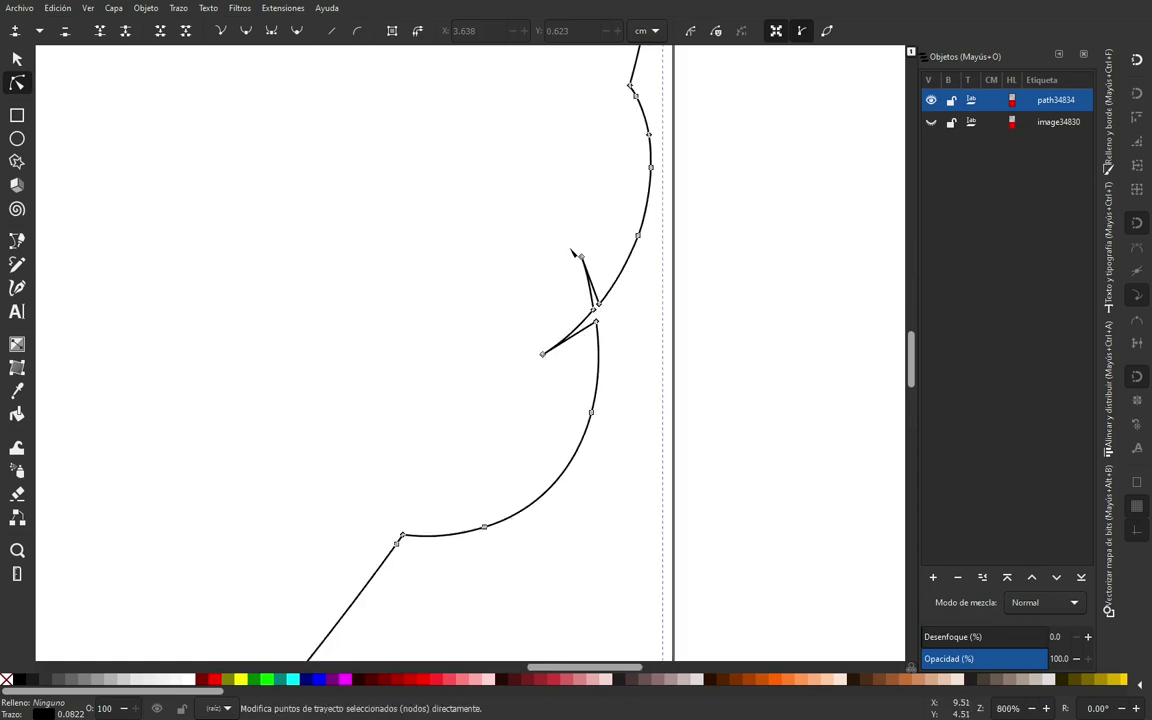
pyautogui.moveTo(516, 223); pyautogui.dragTo(596, 277)
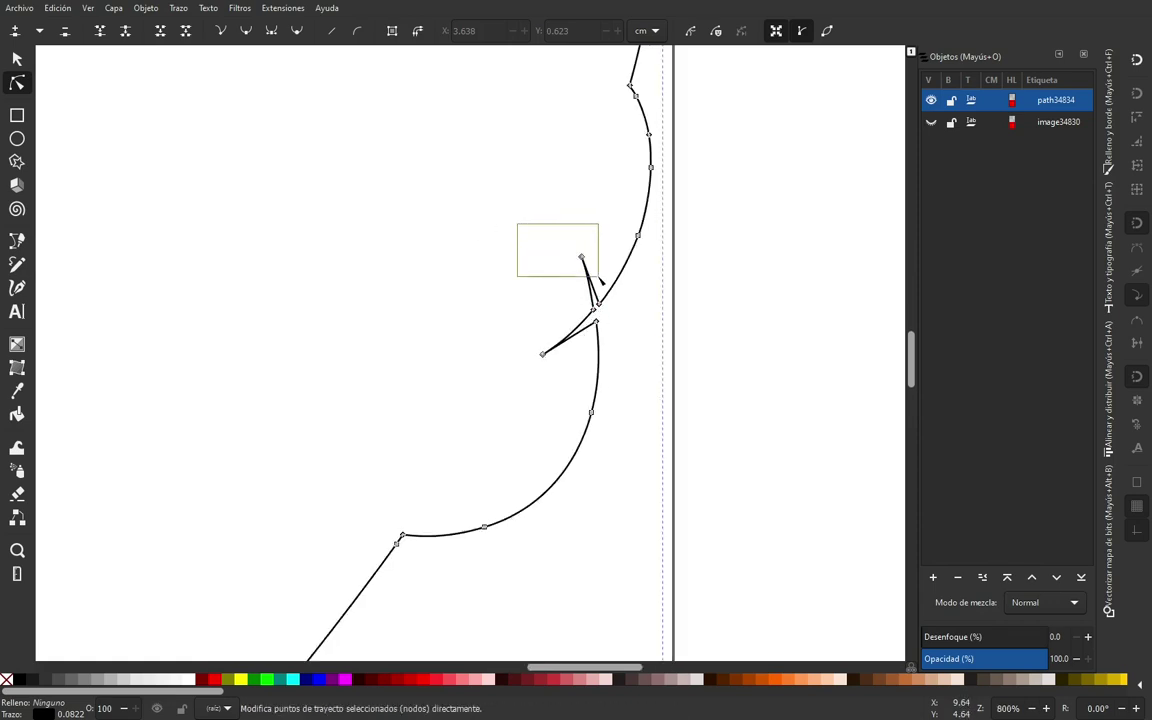
pyautogui.click(581, 257)
pyautogui.keyDown('shift'); pyautogui.click(542, 353); pyautogui.keyUp('shift')
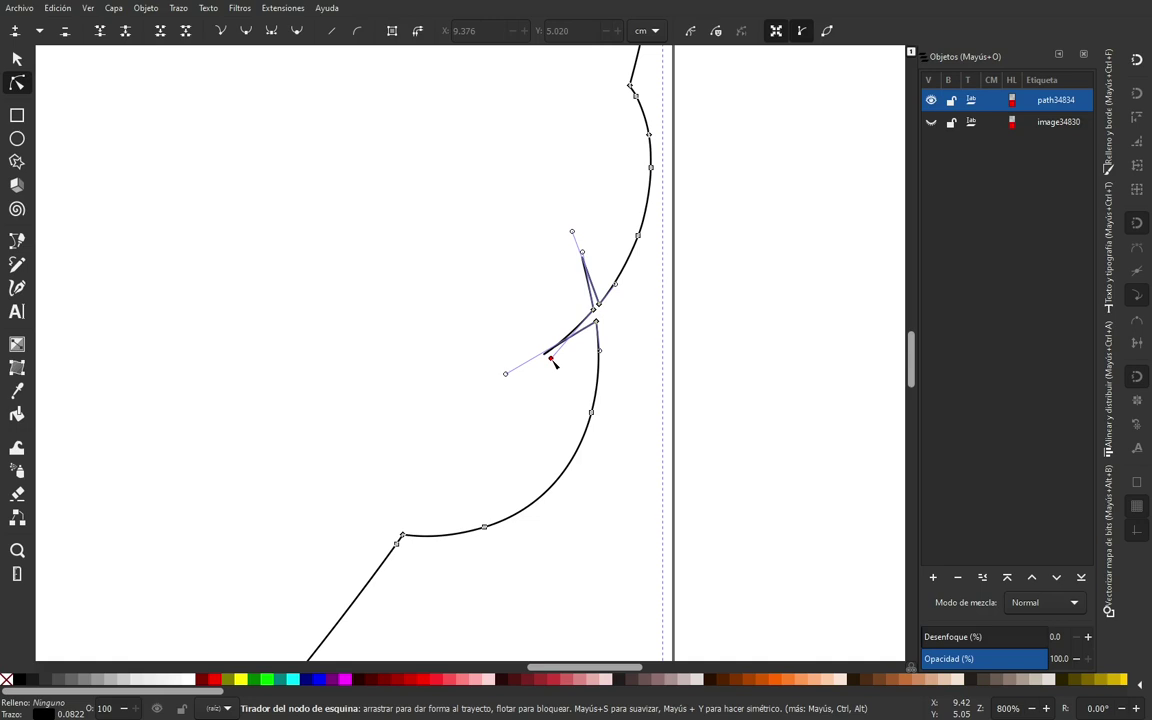
pyautogui.moveTo(551, 360); pyautogui.dragTo(555, 363)
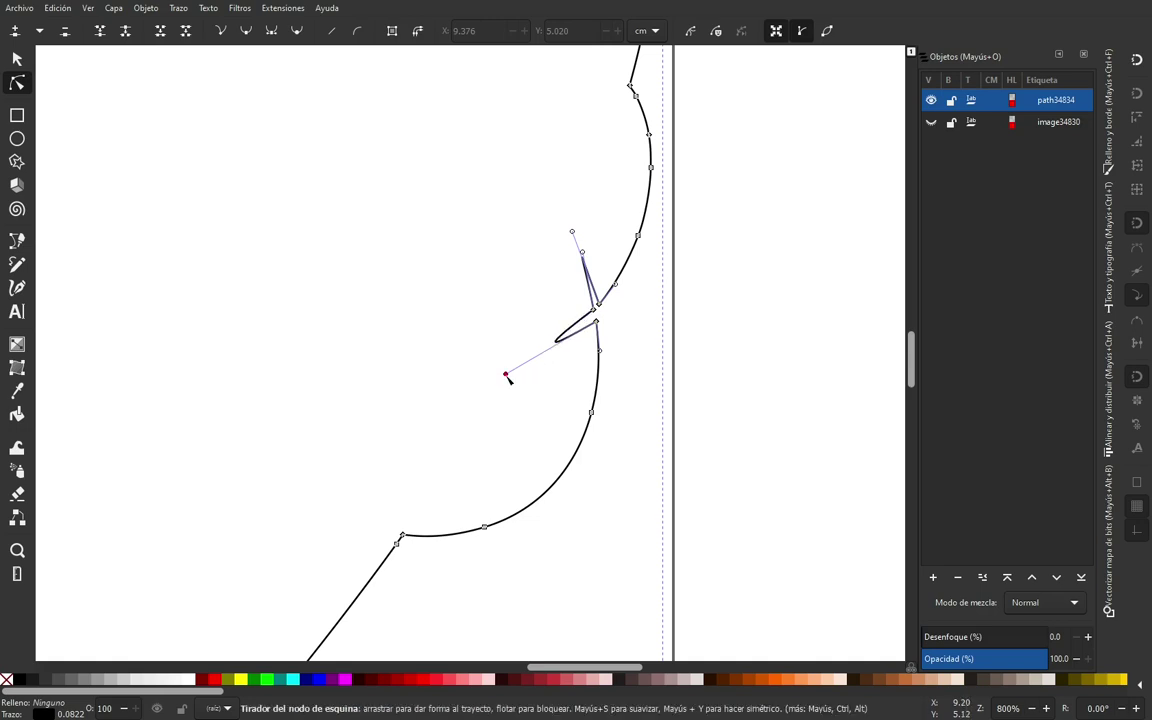
pyautogui.keyDown('ctrl'); pyautogui.click(506, 375); pyautogui.keyUp('ctrl')
pyautogui.keyDown('ctrl'); pyautogui.click(572, 232); pyautogui.keyUp('ctrl')
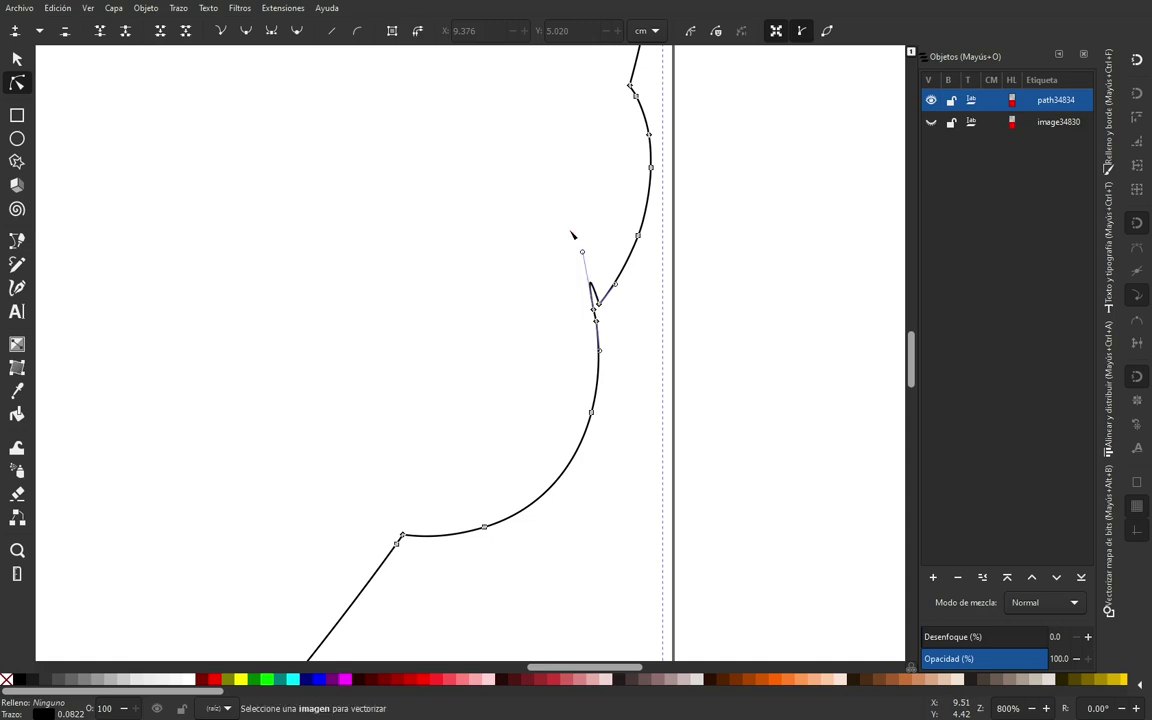
pyautogui.keyDown('ctrl'); pyautogui.click(584, 254); pyautogui.keyUp('ctrl')
# Smooth the small lower kink by retracting its node handles, after undoing a node deletion
pyautogui.scroll(-2, 680, 322)
pyautogui.scroll(-2, 679, 321)
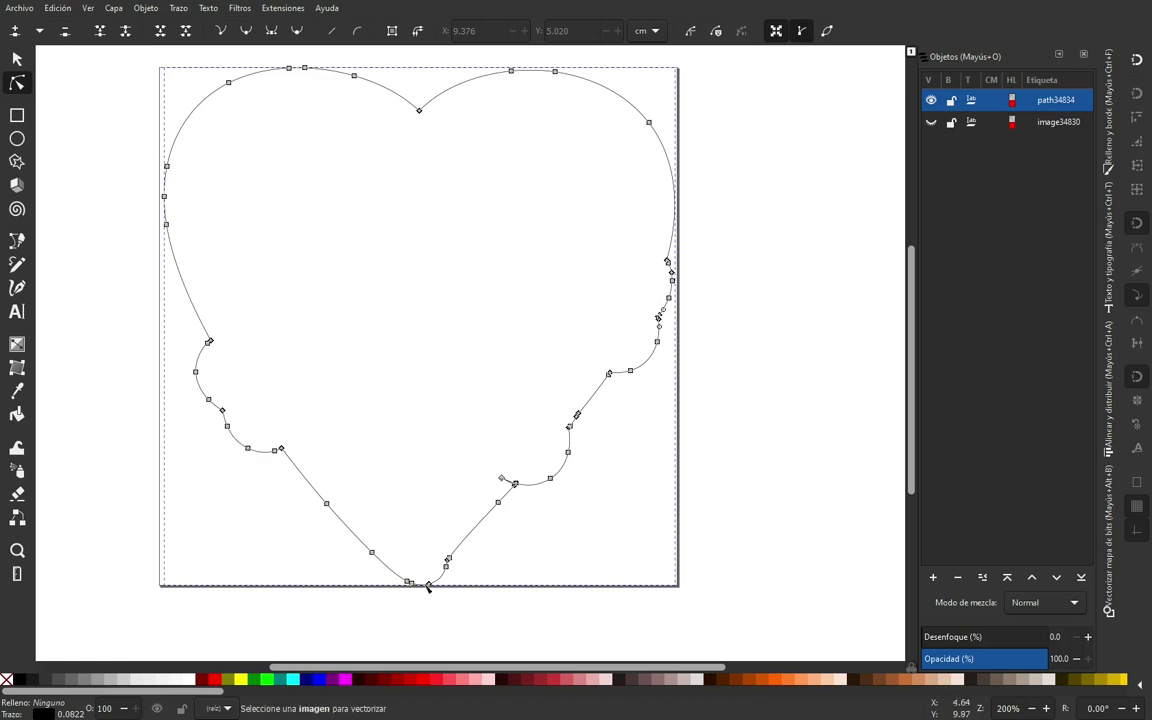
pyautogui.scroll(2, 444, 598)
pyautogui.scroll(1, 442, 599)
pyautogui.scroll(2, 445, 592)
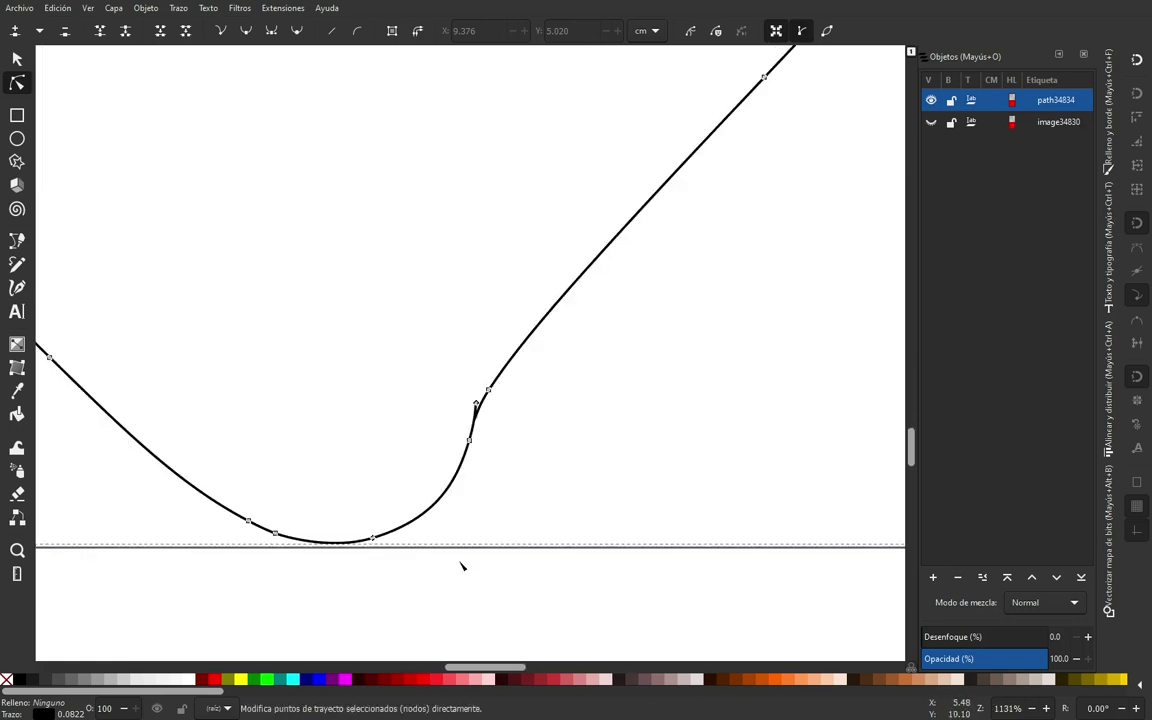
pyautogui.click(476, 404)
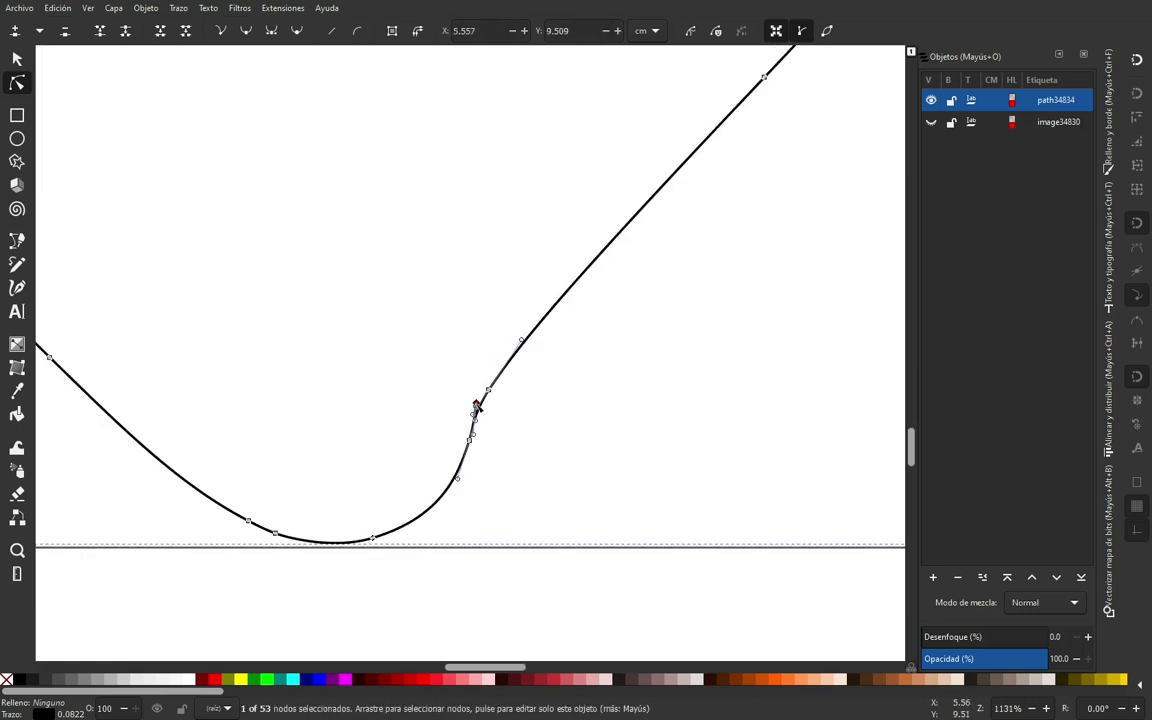
pyautogui.press('Delete')
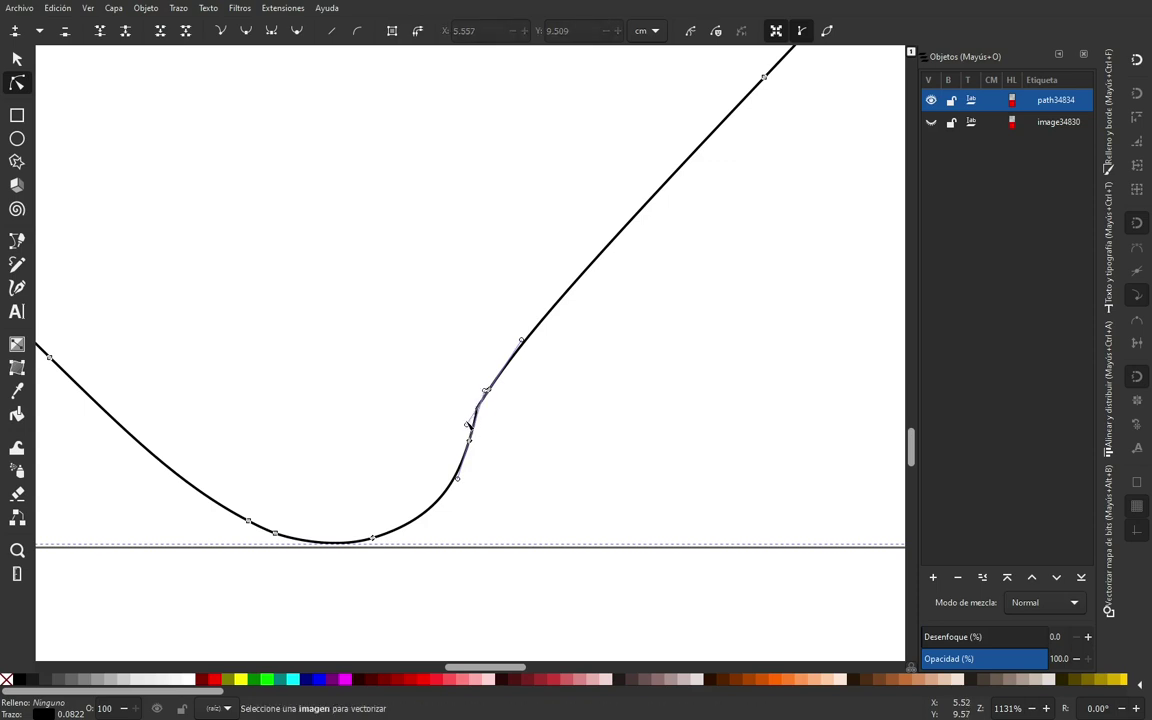
pyautogui.hotkey('ctrl', 'z')
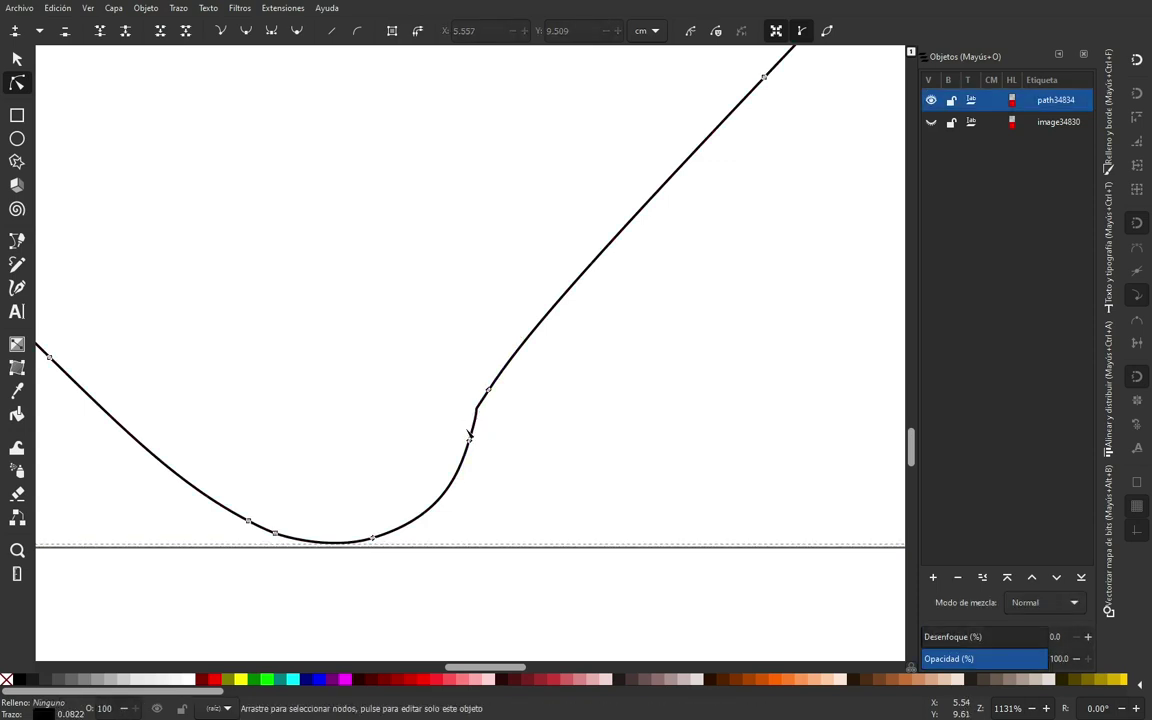
pyautogui.click(487, 391)
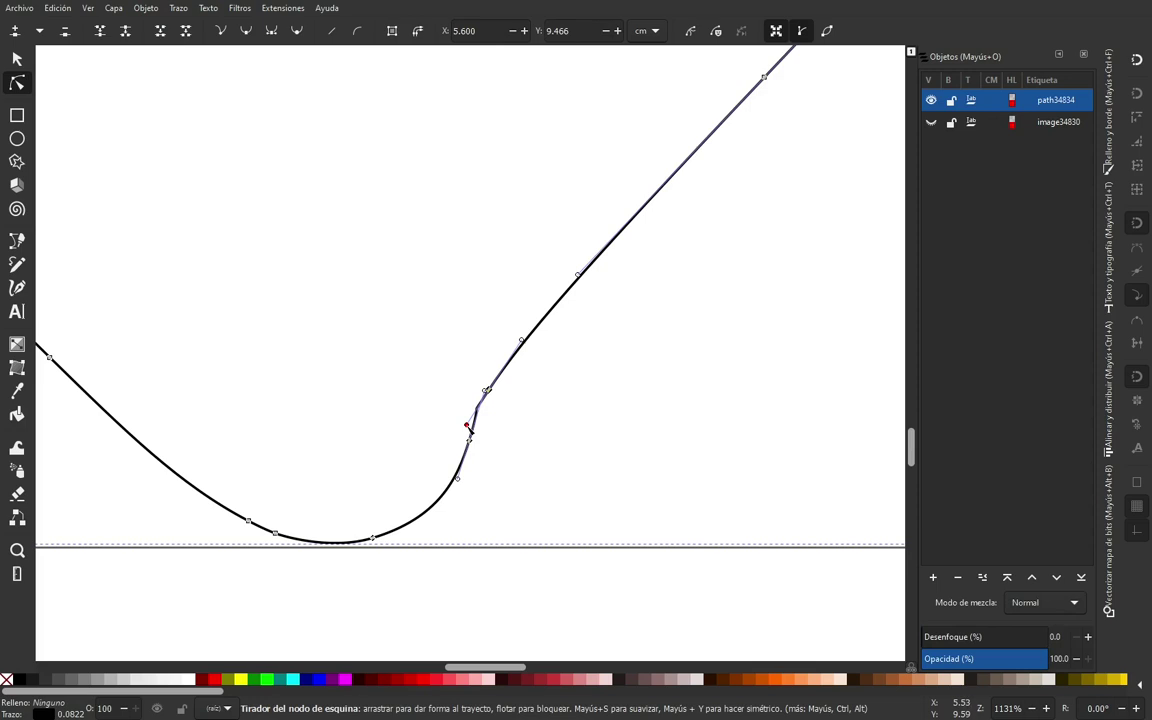
pyautogui.moveTo(467, 426); pyautogui.dragTo(486, 391)
pyautogui.moveTo(486, 392); pyautogui.dragTo(481, 413)
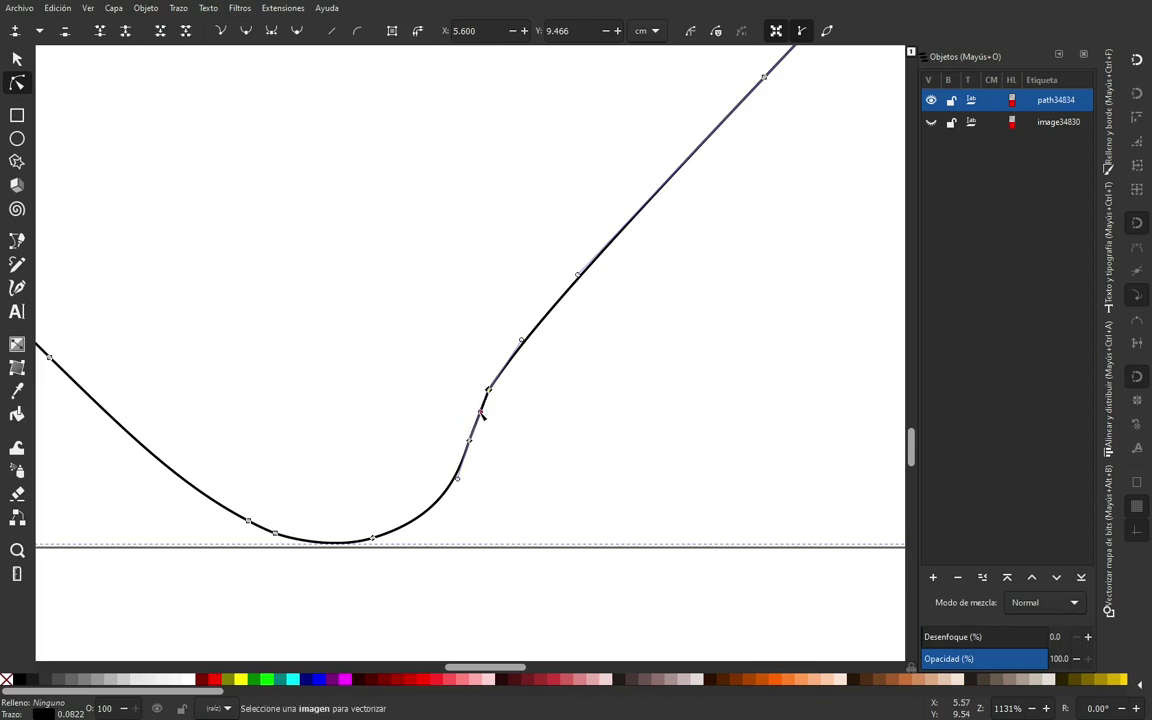
pyautogui.keyDown('ctrl'); pyautogui.click(481, 413); pyautogui.keyUp('ctrl')
# Try reshaping a lower corner's curve handle, undo it, and zoom back out
pyautogui.scroll(-2, 497, 460)
pyautogui.scroll(-3, 494, 463)
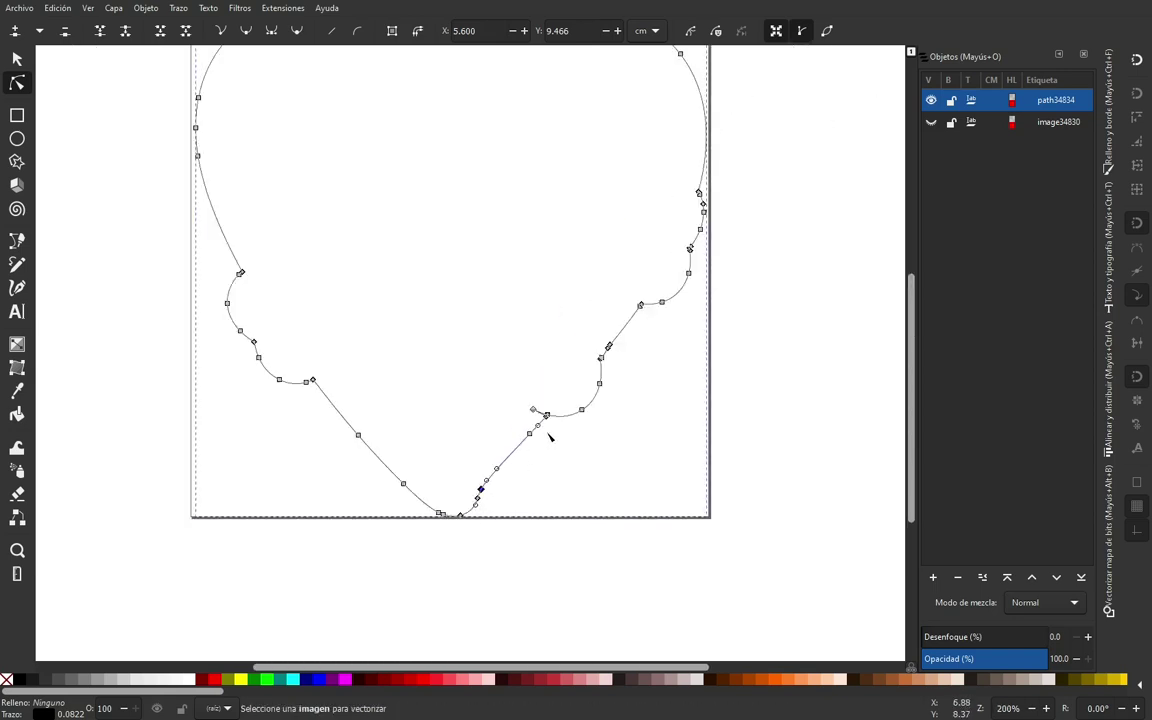
pyautogui.scroll(2, 548, 437)
pyautogui.scroll(2, 556, 421)
pyautogui.moveTo(465, 330); pyautogui.dragTo(517, 383)
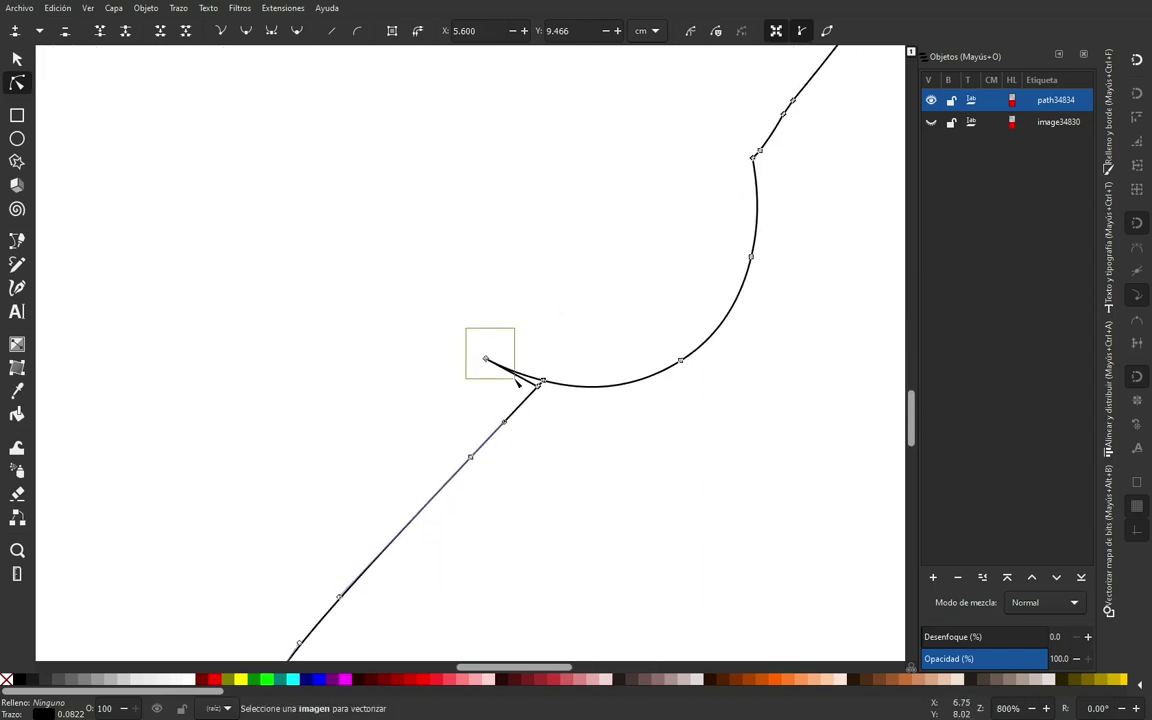
pyautogui.click(485, 358)
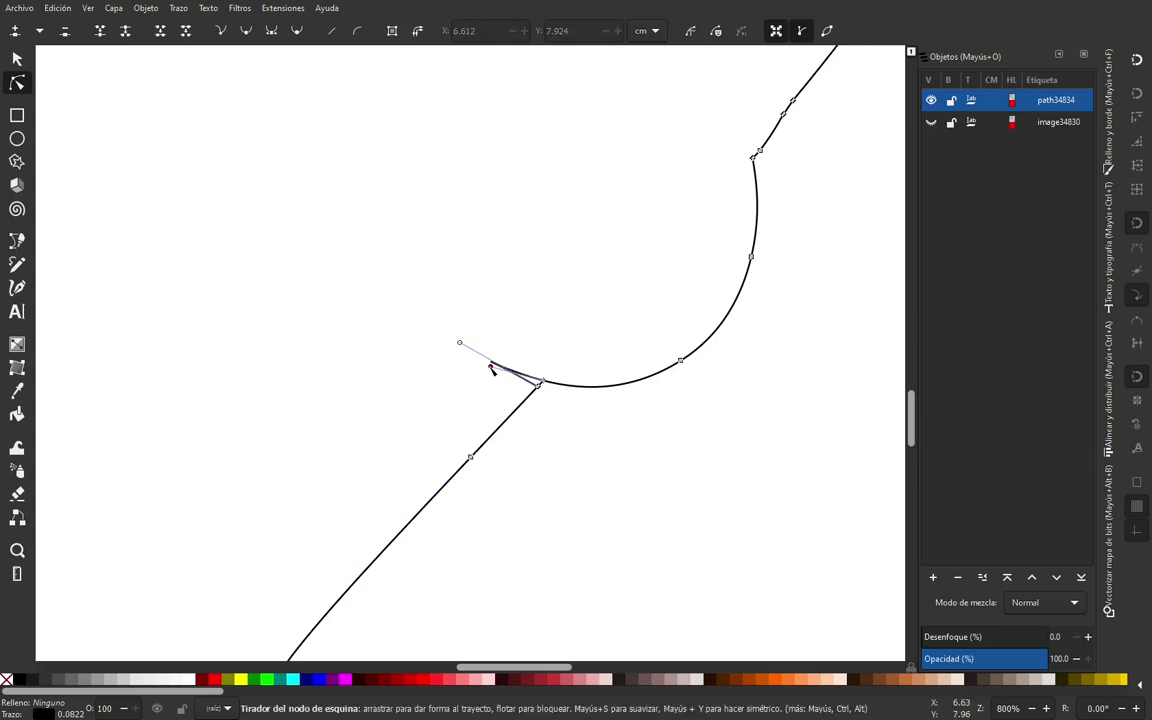
pyautogui.moveTo(490, 366); pyautogui.dragTo(460, 345)
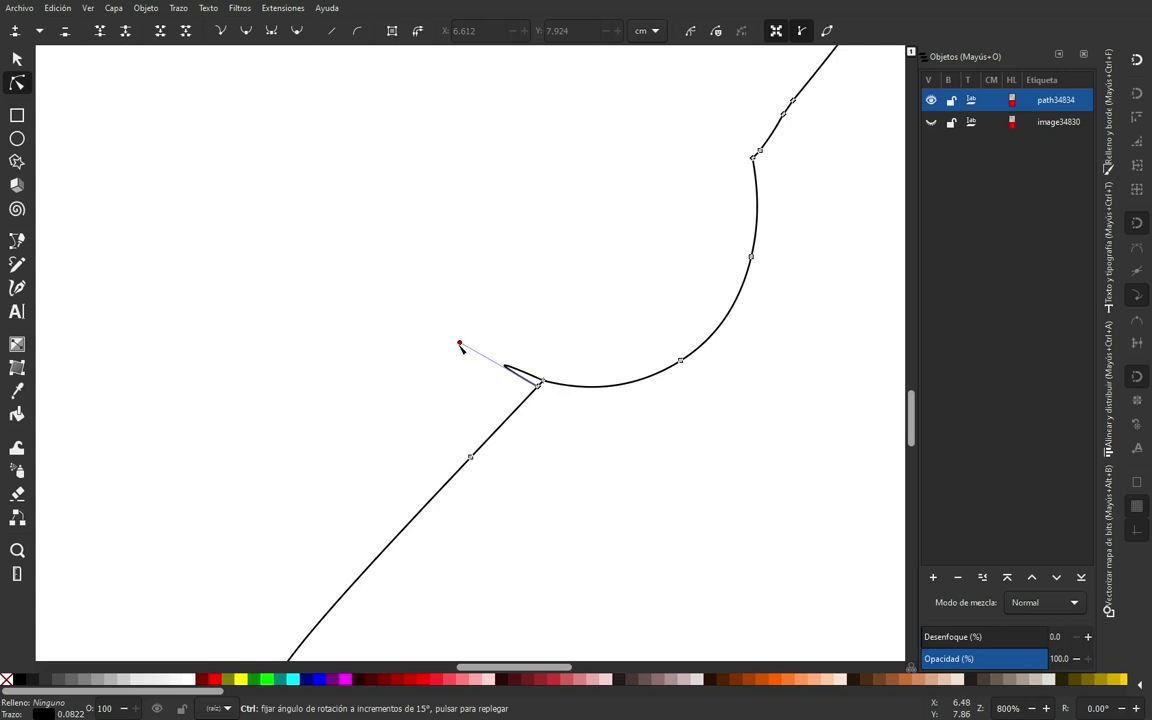
pyautogui.hotkey('ctrl', 'z')
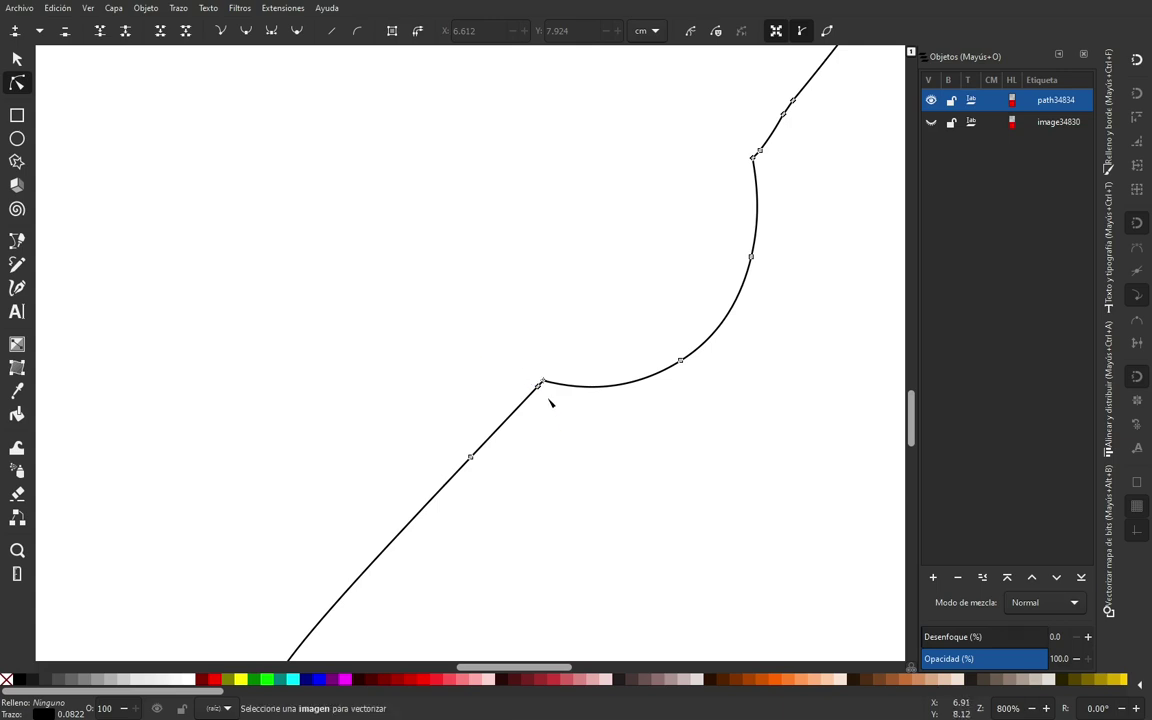
pyautogui.scroll(-2, 550, 402)
pyautogui.scroll(-2, 571, 411)
pyautogui.scroll(-1, 573, 415)
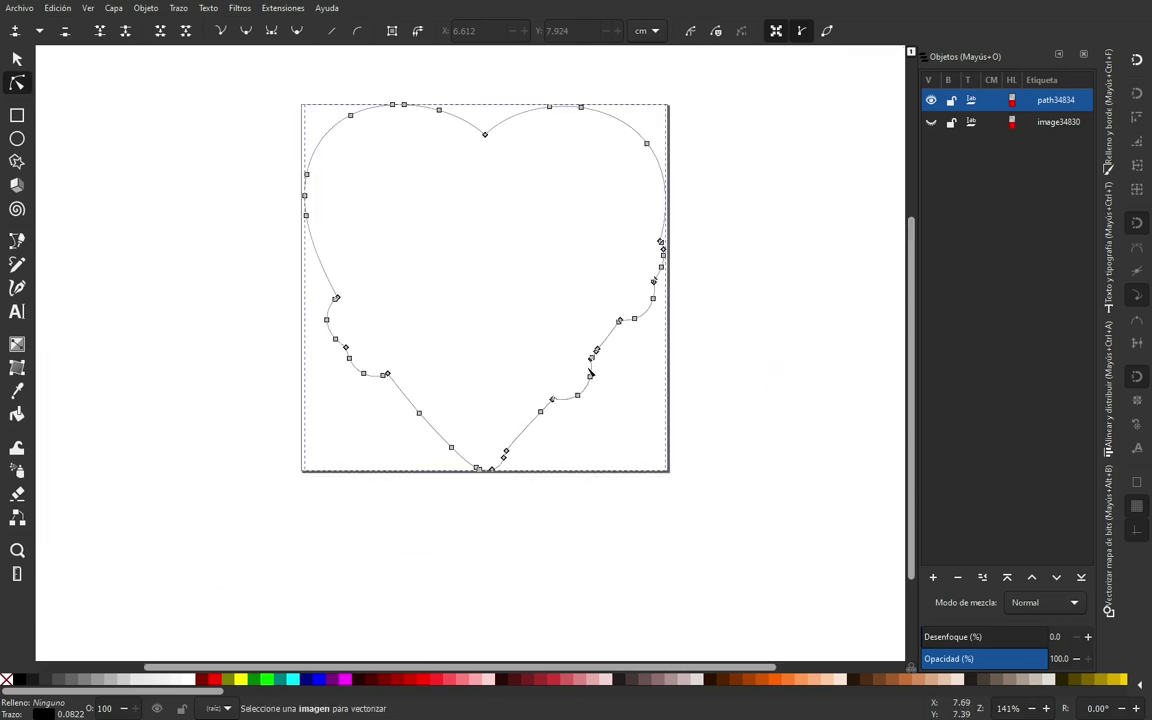
# Show image34830 again and rename path34834 to 'trq' in the Objects panel
pyautogui.click(931, 122)
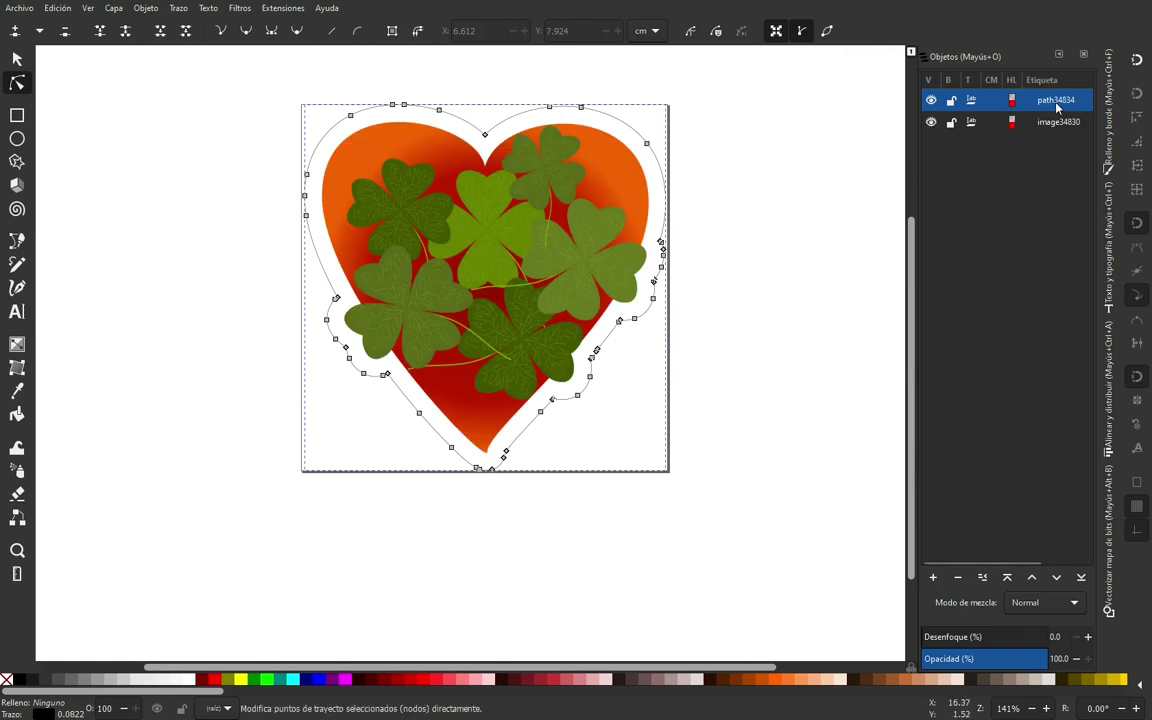
pyautogui.doubleClick(1056, 100)
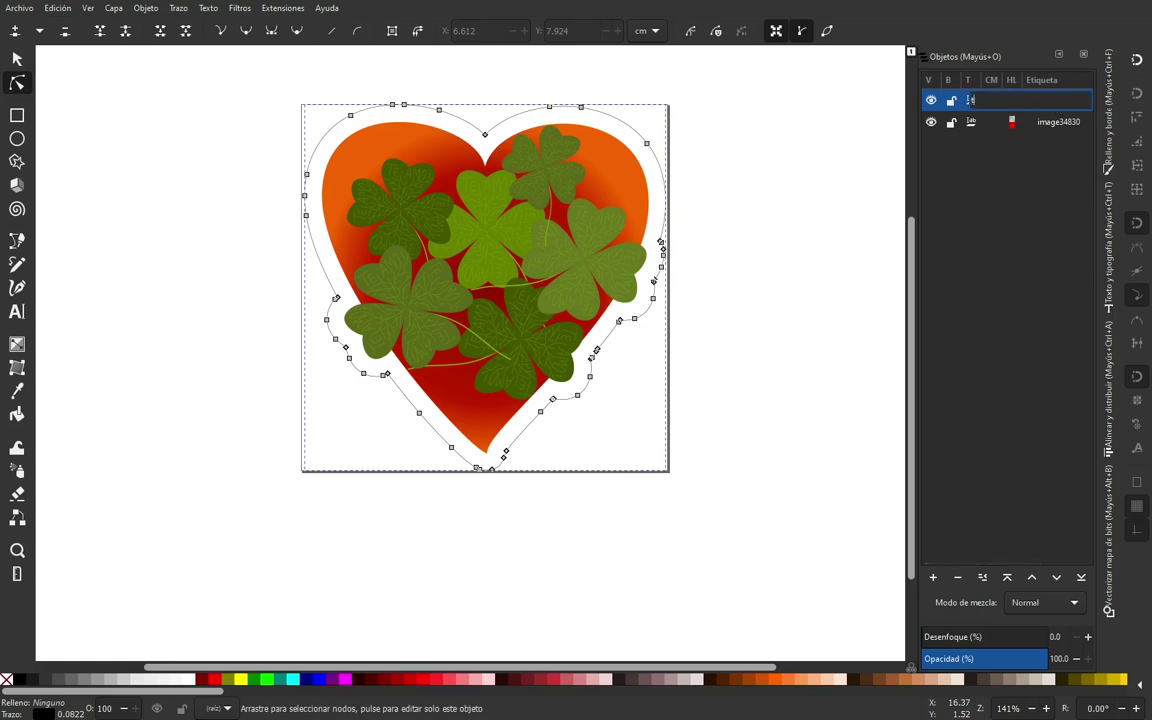
pyautogui.press('Return')
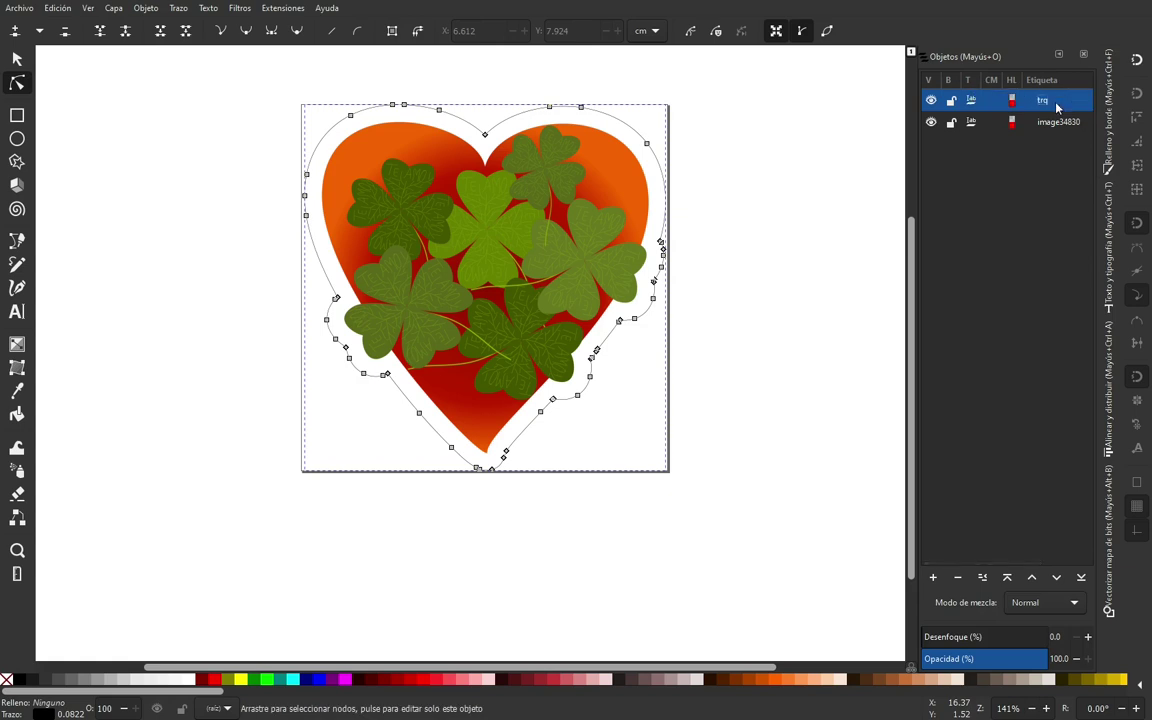
pyautogui.press('s')
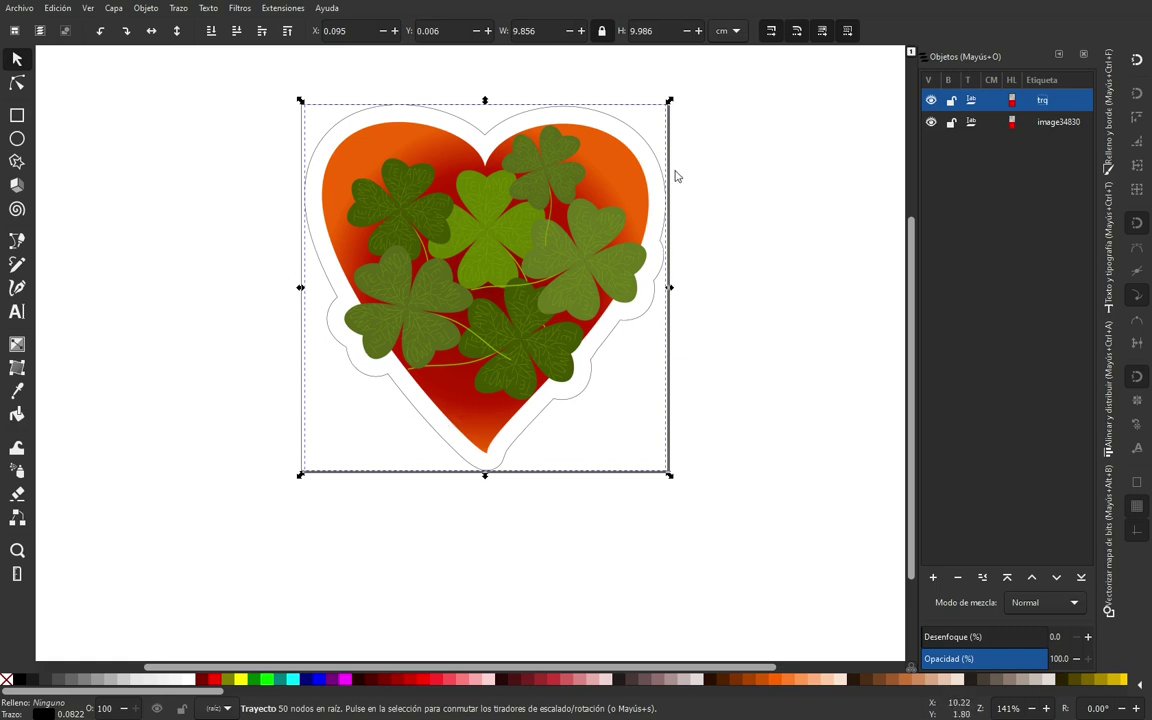
# Open the Extensions > Export > Plot dialog and review its connection, plotter and plot-feature tabs
pyautogui.click(284, 8)
pyautogui.moveTo(293, 91)
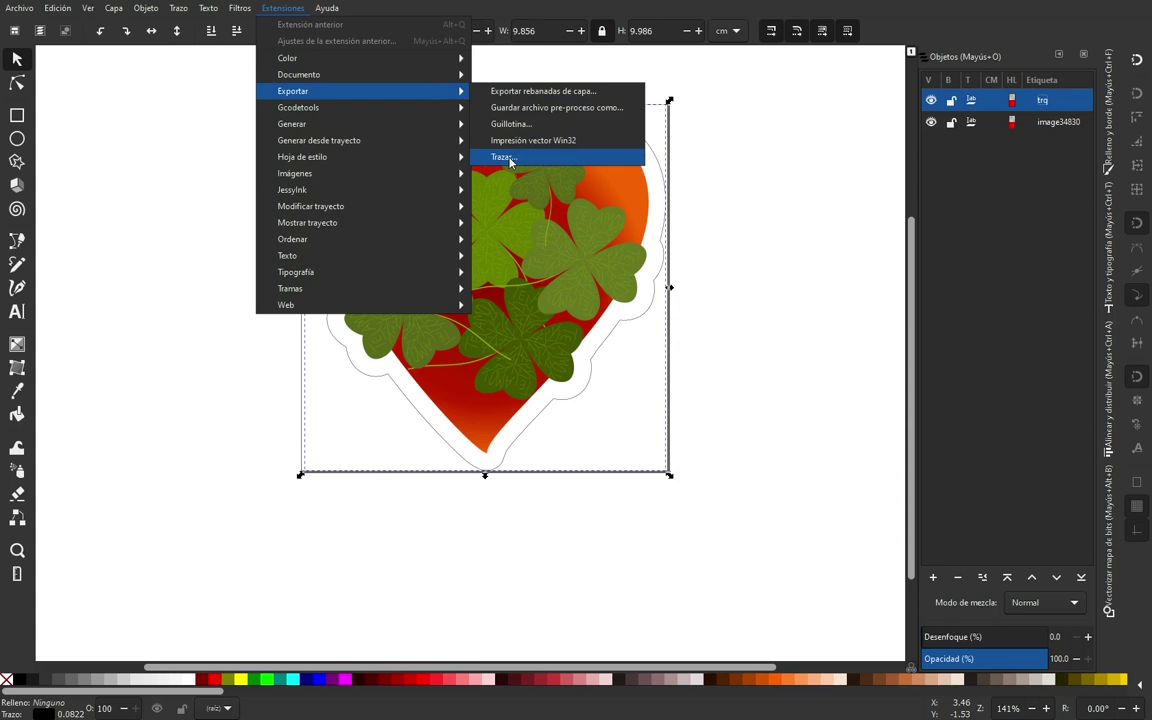
pyautogui.click(508, 158)
pyautogui.moveTo(555, 159); pyautogui.dragTo(790, 167)
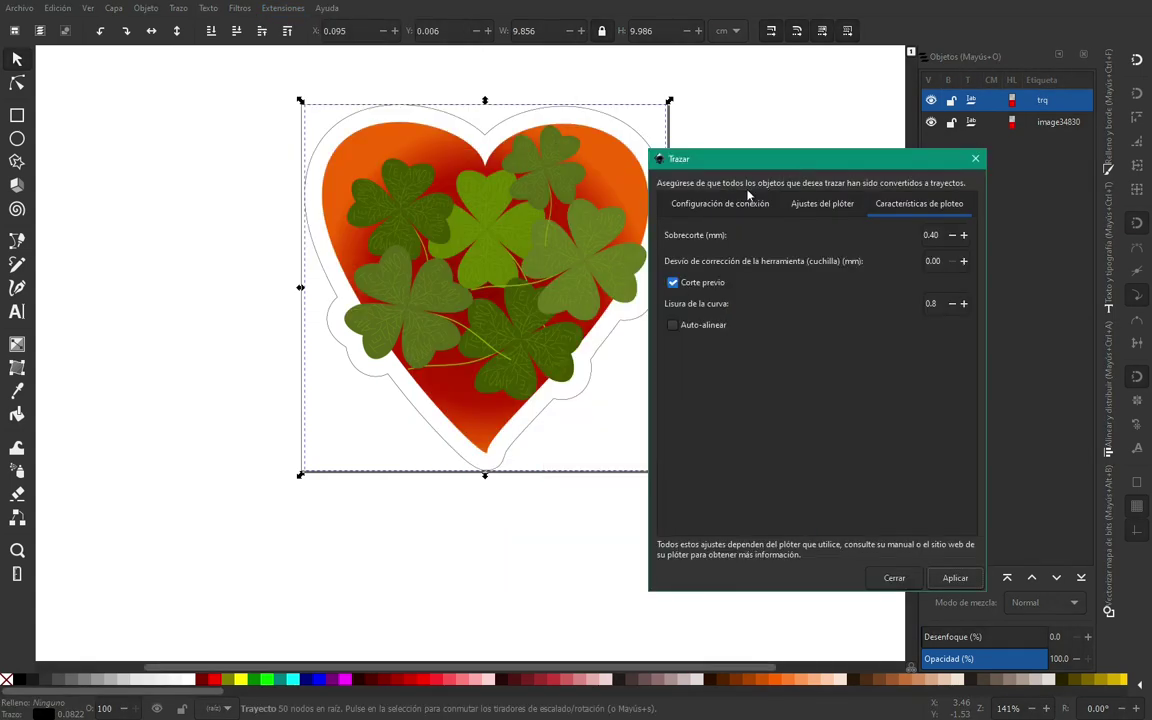
pyautogui.click(717, 205)
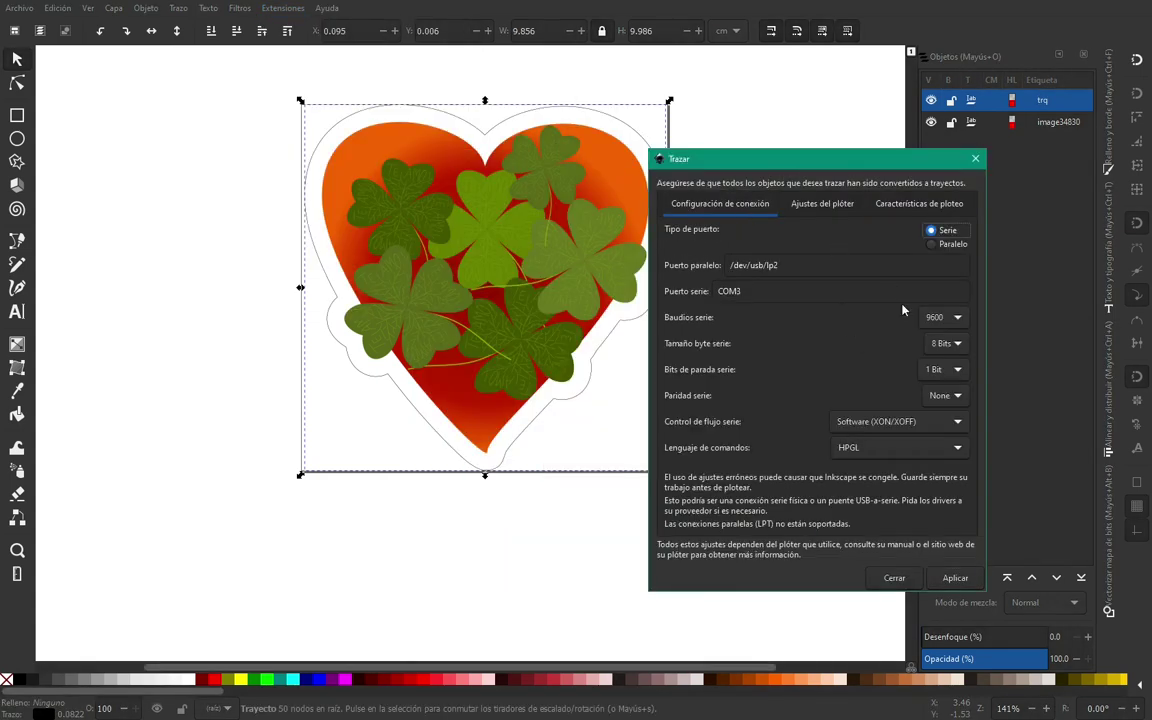
pyautogui.click(822, 204)
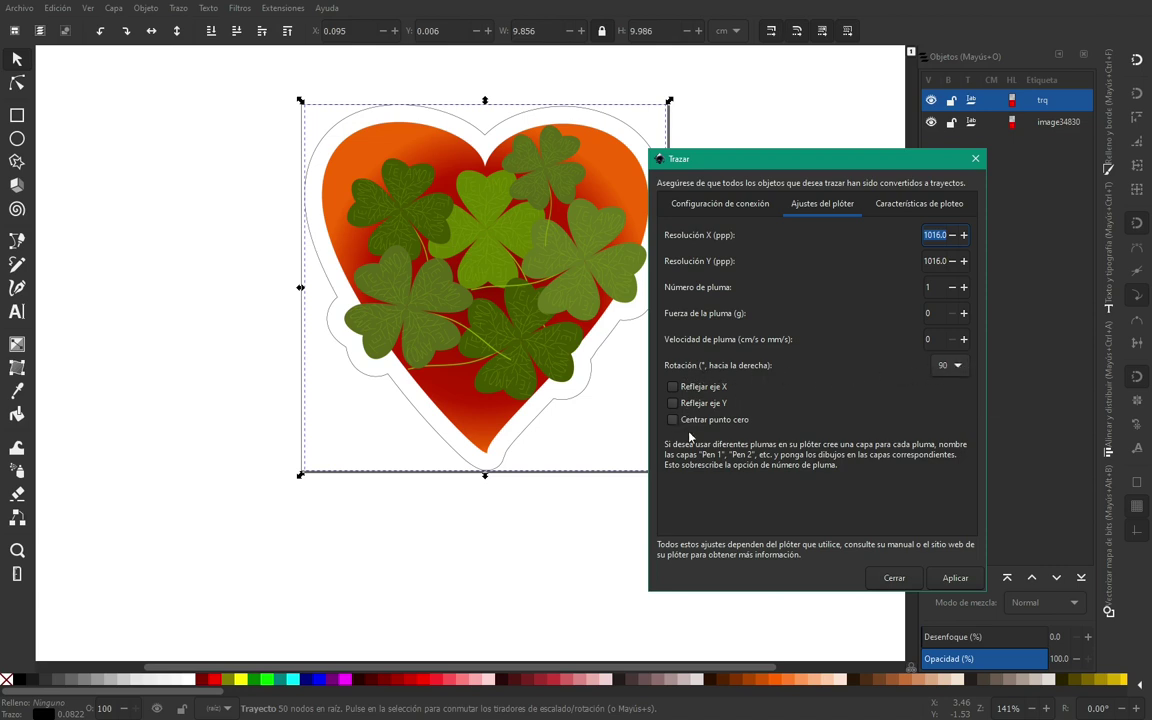
pyautogui.click(905, 205)
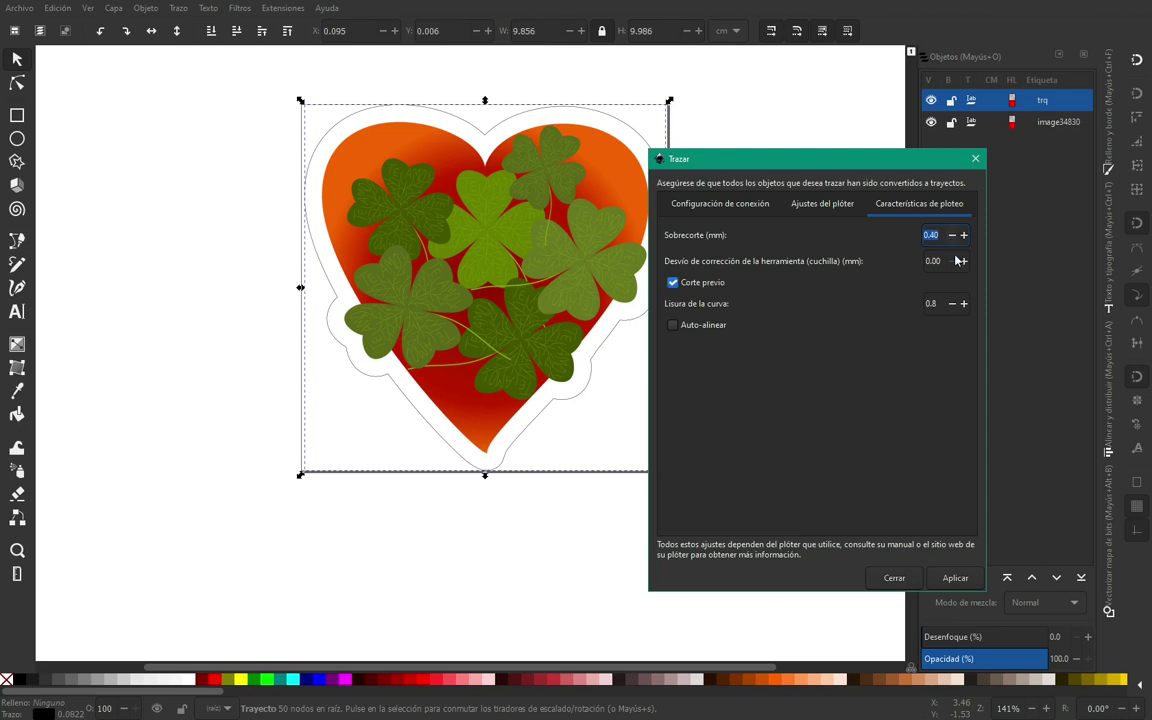
# Toggle Auto-align on and back off, close the Plot dialog, and reopen the Extensions menu
pyautogui.click(673, 326)
pyautogui.click(673, 326)
pyautogui.click(907, 579)
pyautogui.click(280, 9)
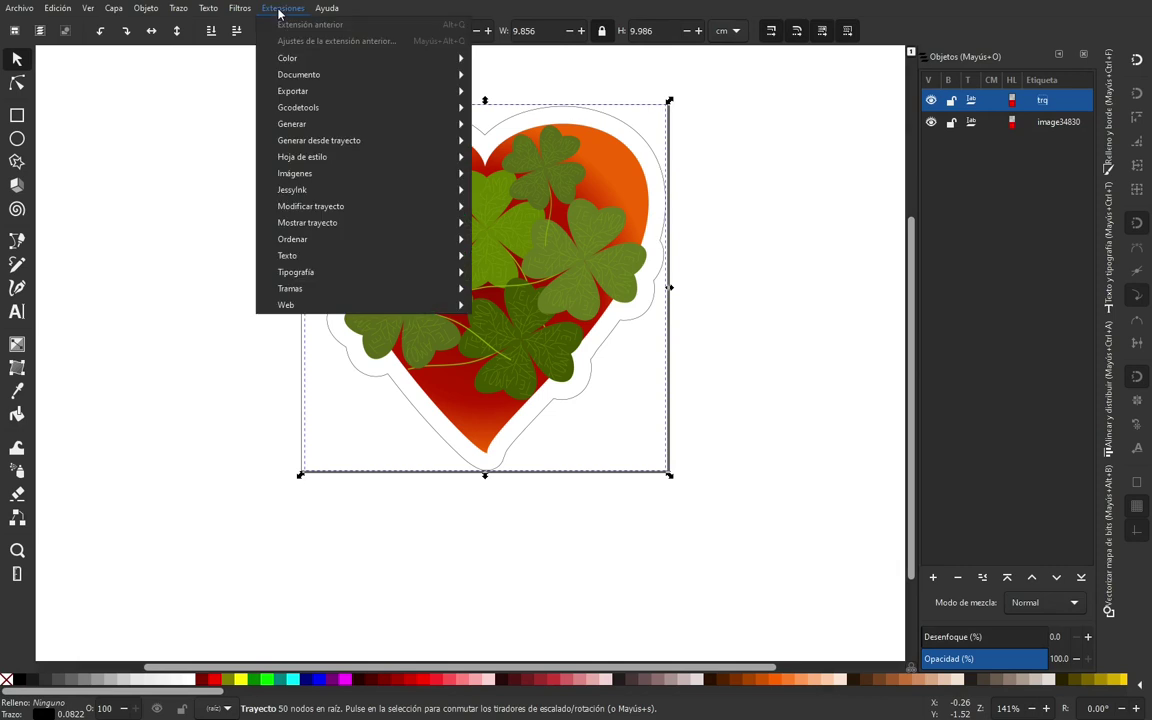
pyautogui.moveTo(293, 91)
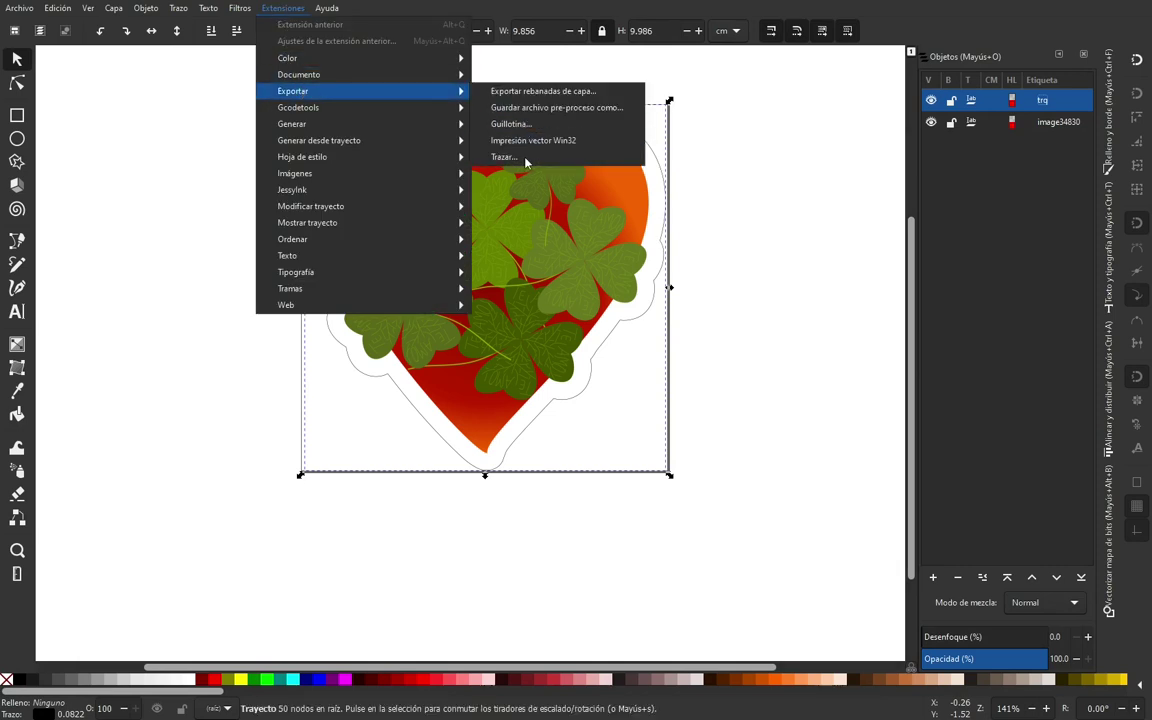
# Dismiss the Extensions > Export menu without running any export
pyautogui.click(507, 11)
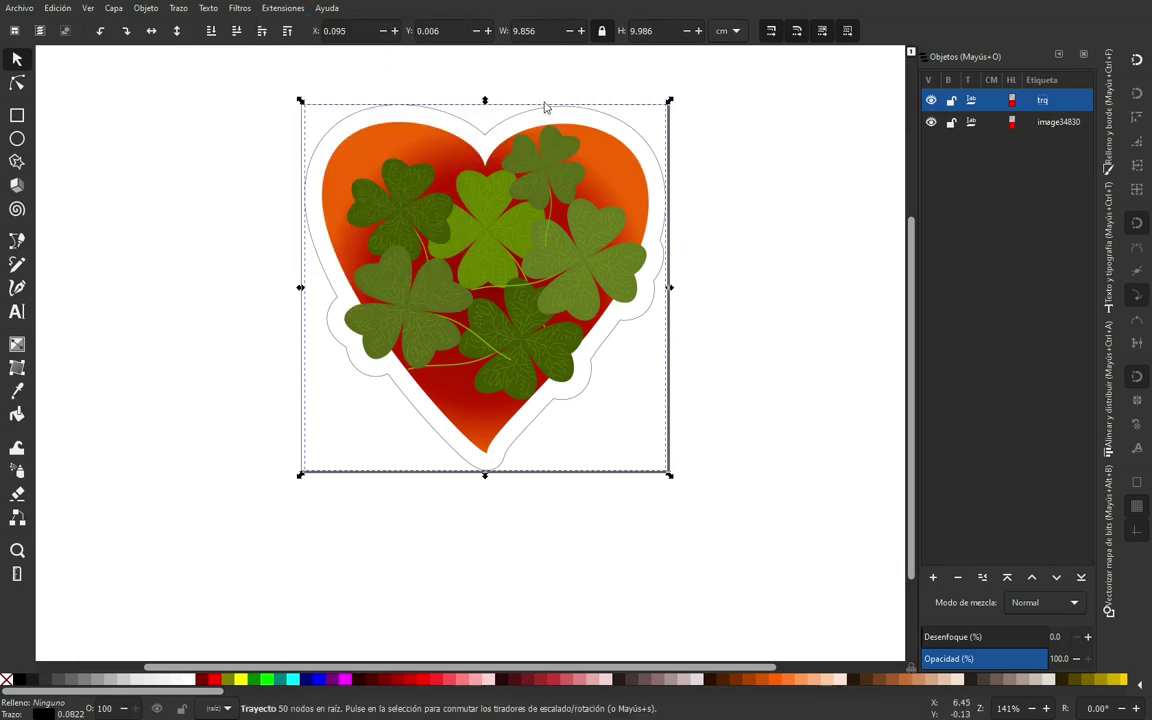